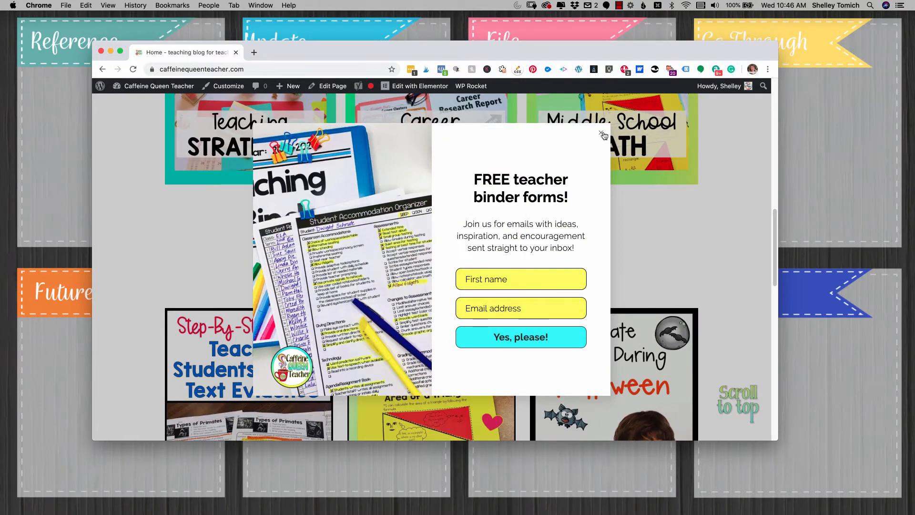
# Step: Close the free teacher binder forms pop-up and return to the header of the home page
pyautogui.click(601, 134)
pyautogui.scroll(10, 450, 122)
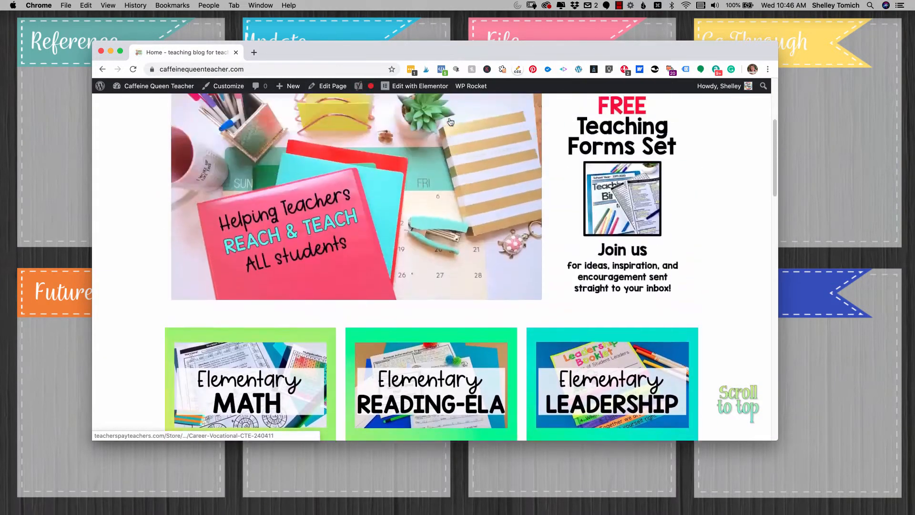
pyautogui.scroll(4, 450, 122)
pyautogui.moveTo(408, 92)
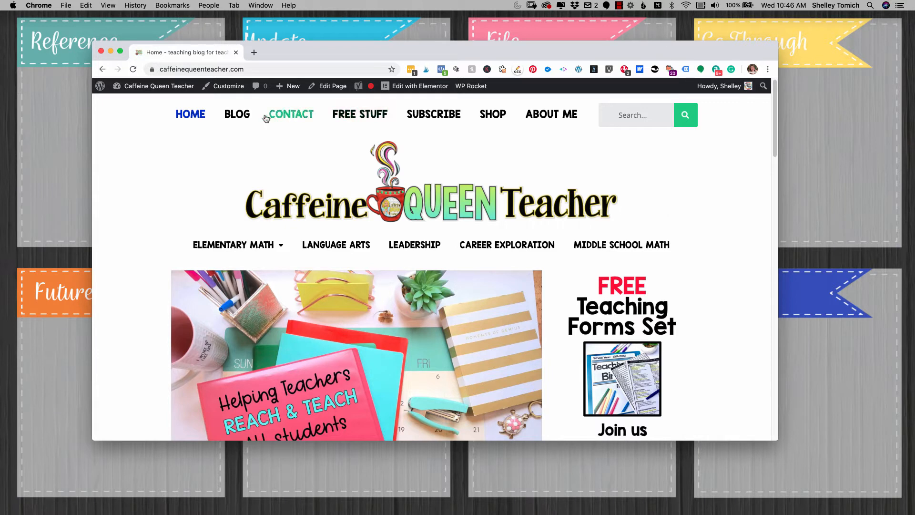
# Step: Open the site's Contact page and look through it down to the footer
pyautogui.click(292, 117)
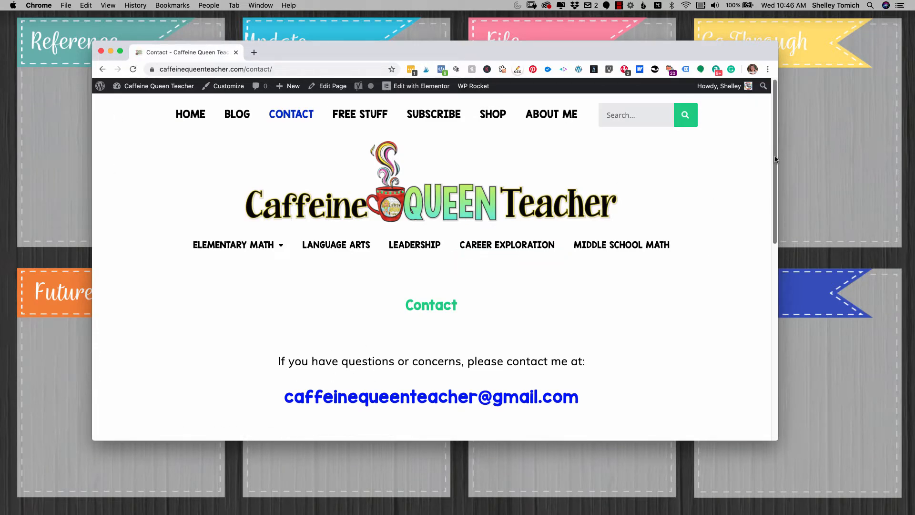
pyautogui.moveTo(776, 159); pyautogui.dragTo(732, 339)
pyautogui.scroll(-3, 732, 340)
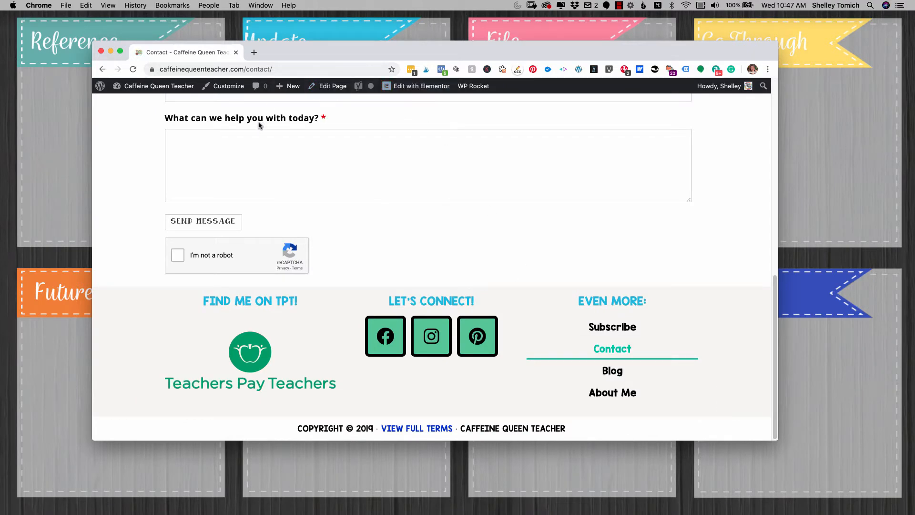
pyautogui.scroll(15, 186, 155)
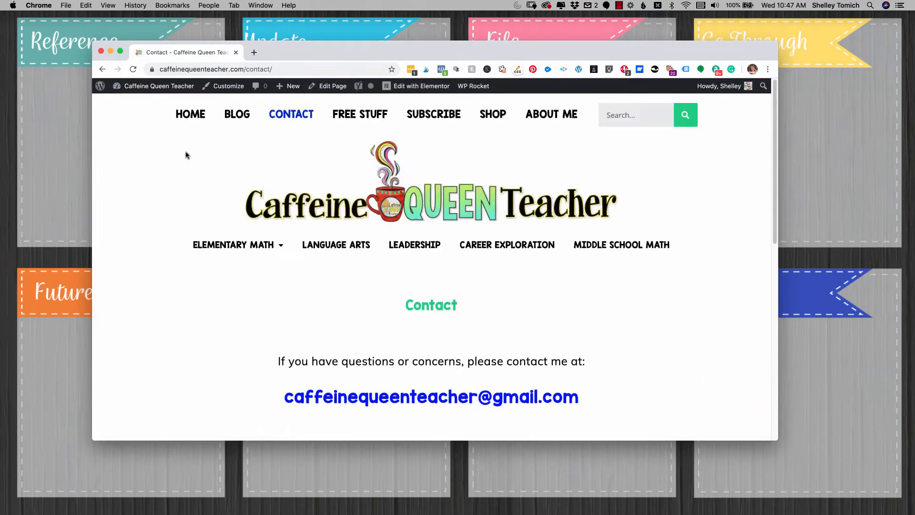
# Step: Go back to the Home page and review its content from the header down to the footer
pyautogui.click(190, 124)
pyautogui.scroll(-15, 768, 399)
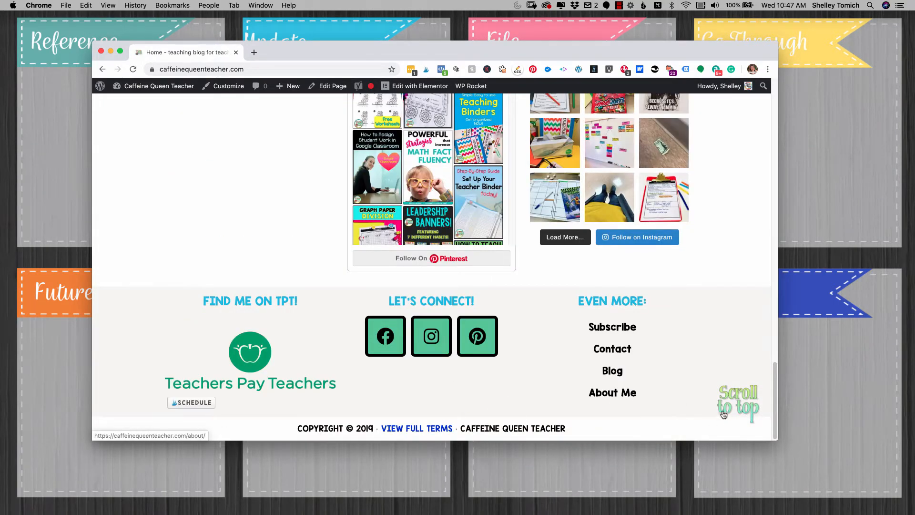
pyautogui.scroll(4, 767, 400)
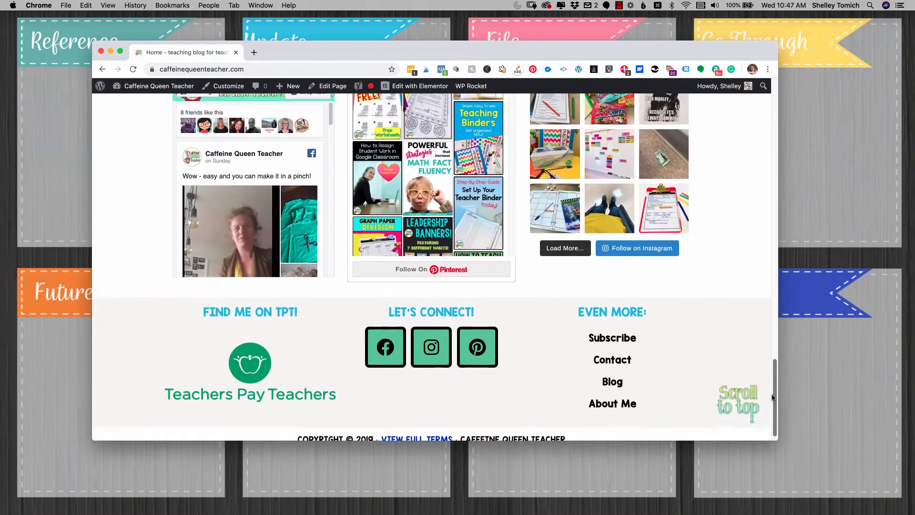
pyautogui.scroll(20, 780, 345)
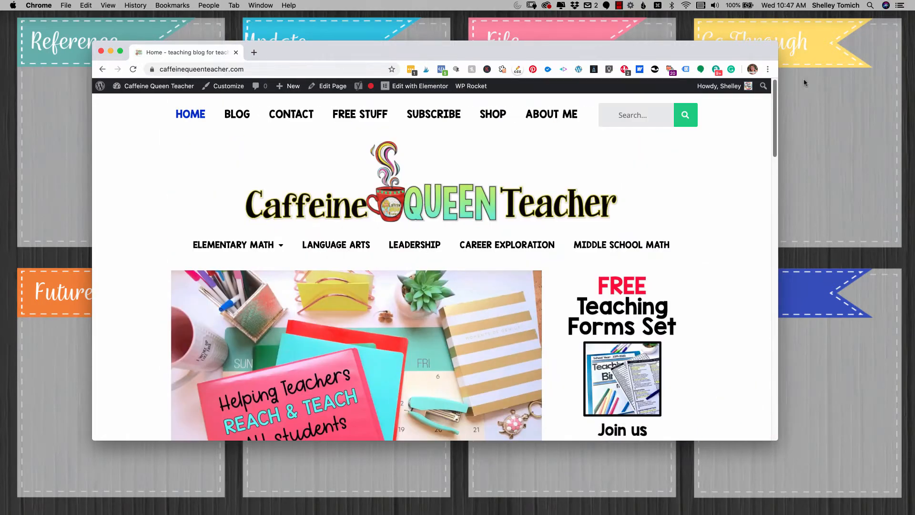
# Step: Open the home page for editing in Elementor and look over its layout
pyautogui.click(418, 87)
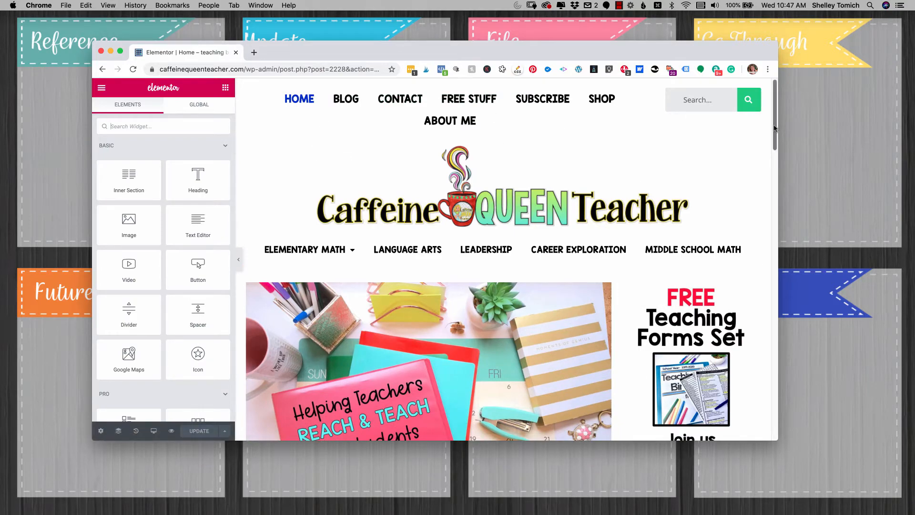
pyautogui.moveTo(776, 129); pyautogui.dragTo(758, 371)
pyautogui.scroll(-5, 759, 371)
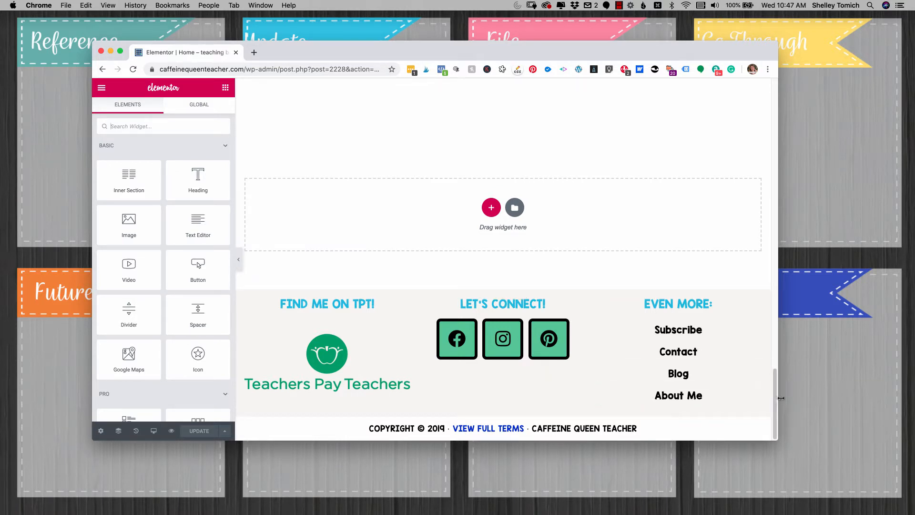
pyautogui.moveTo(781, 397); pyautogui.dragTo(700, 108)
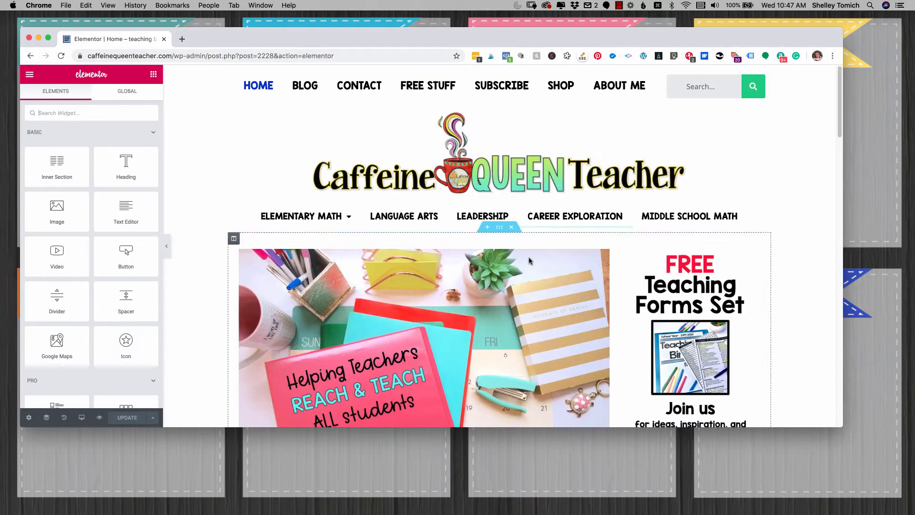
pyautogui.scroll(-2, 530, 260)
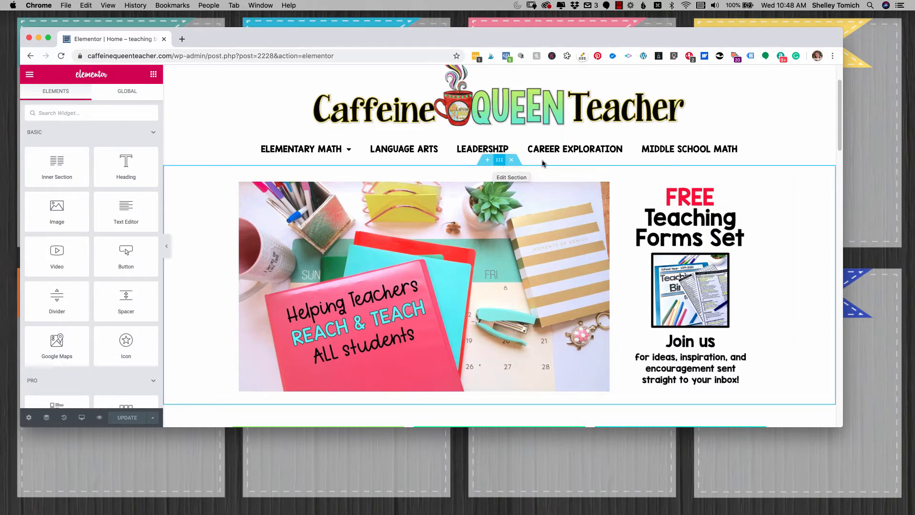
# Step: Insert an Inner Section into the empty widget area just above the home page's footer
pyautogui.moveTo(838, 145); pyautogui.dragTo(794, 378)
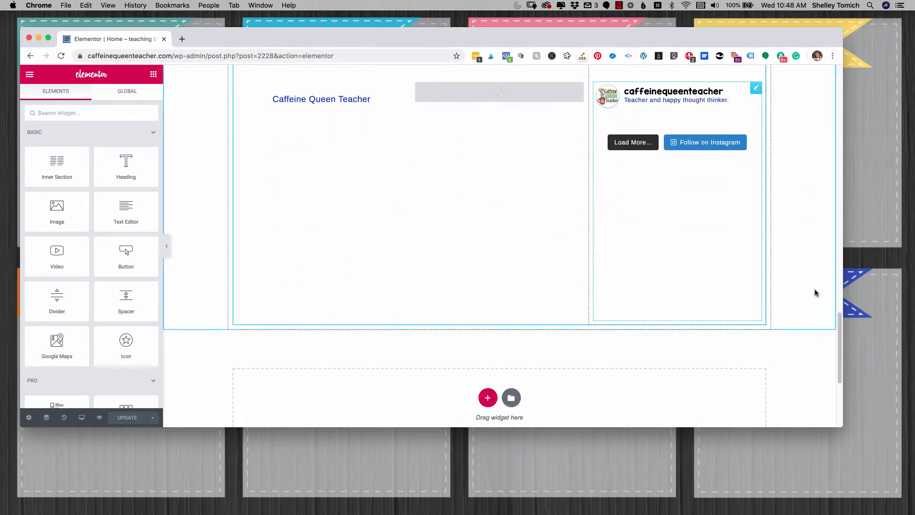
pyautogui.moveTo(837, 337); pyautogui.dragTo(814, 374)
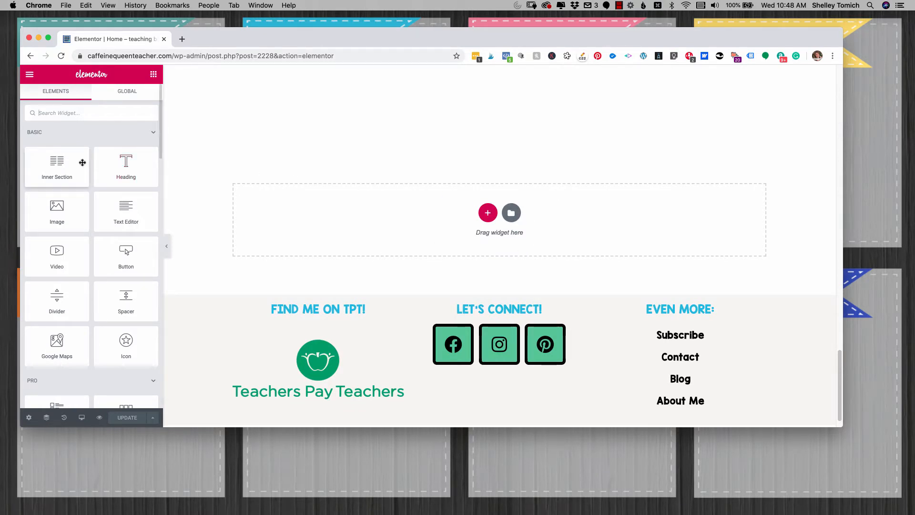
pyautogui.moveTo(82, 166); pyautogui.dragTo(433, 206)
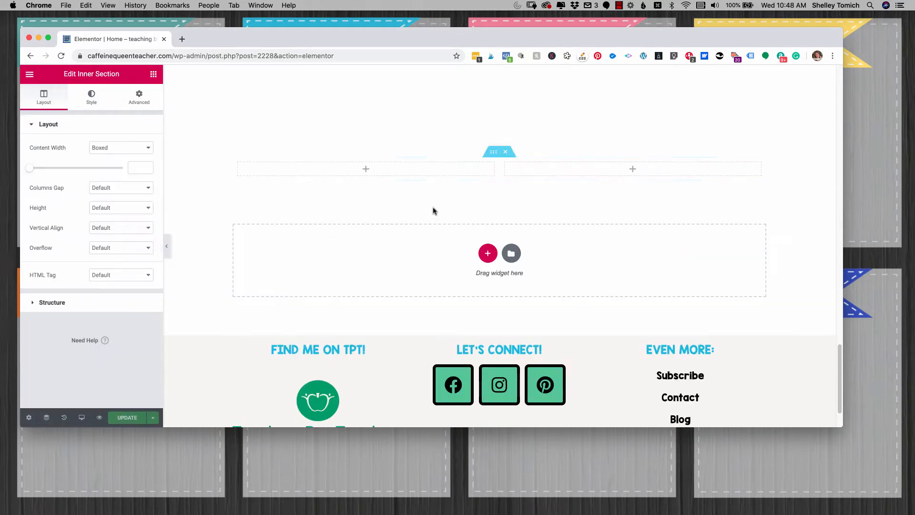
# Step: Narrow the new inner section's first column and duplicate columns until the section has four
pyautogui.click(481, 170)
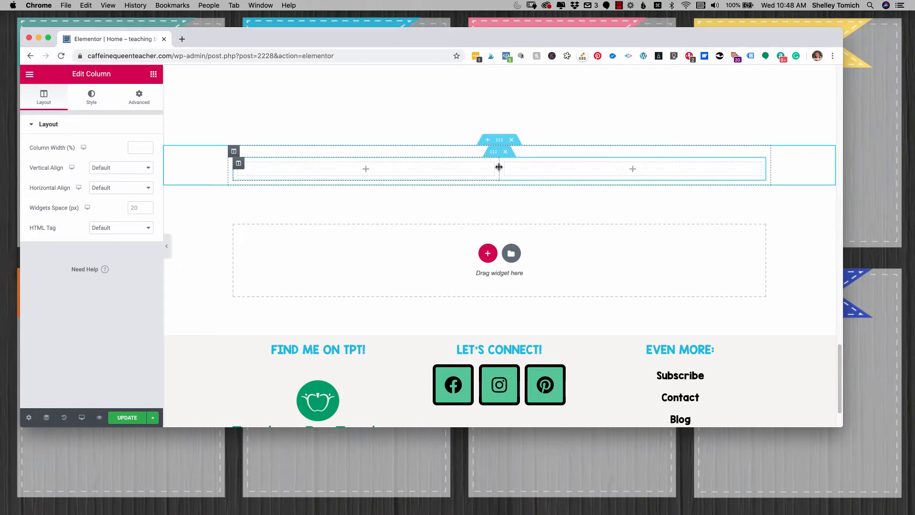
pyautogui.moveTo(498, 166); pyautogui.dragTo(410, 167)
pyautogui.rightClick(412, 164)
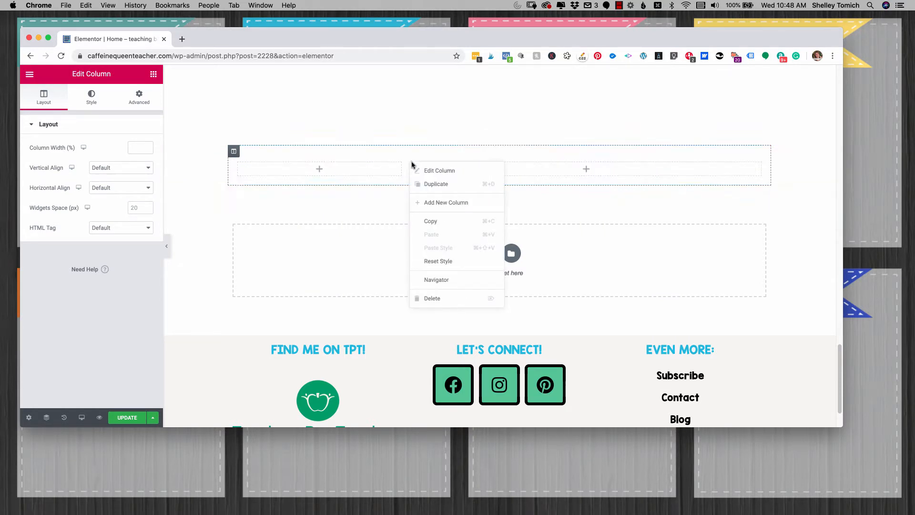
pyautogui.click(435, 184)
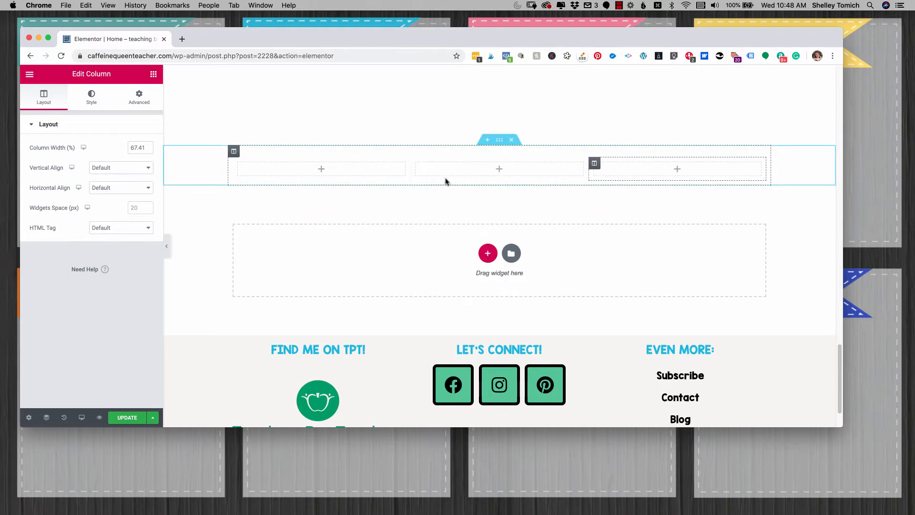
pyautogui.rightClick(591, 165)
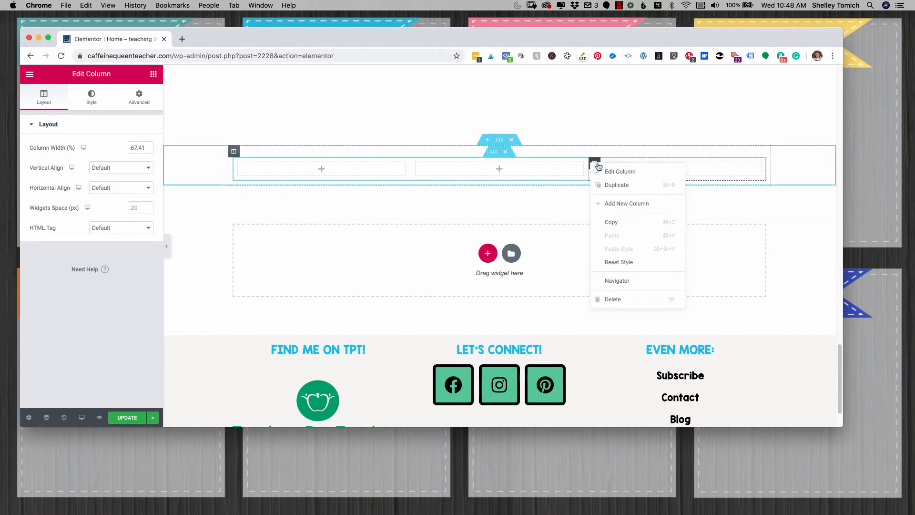
pyautogui.click(609, 186)
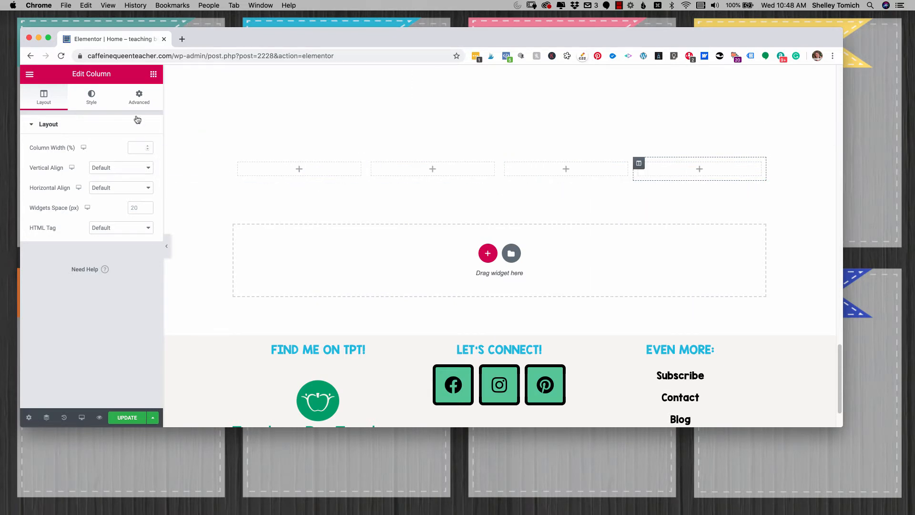
# Step: Add an Image widget to the inner section's first column and insert the Order of Operations Mazes picture from the media library
pyautogui.click(153, 74)
pyautogui.moveTo(47, 207); pyautogui.dragTo(294, 176)
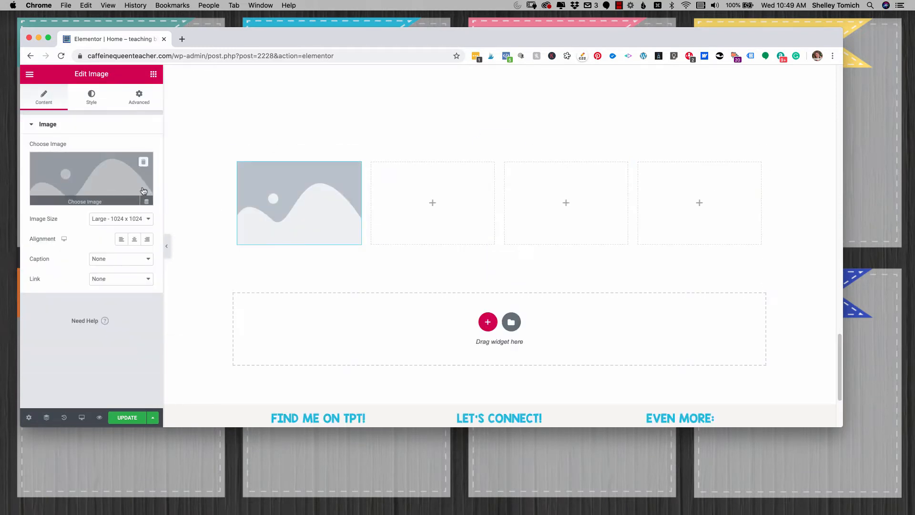
pyautogui.click(76, 193)
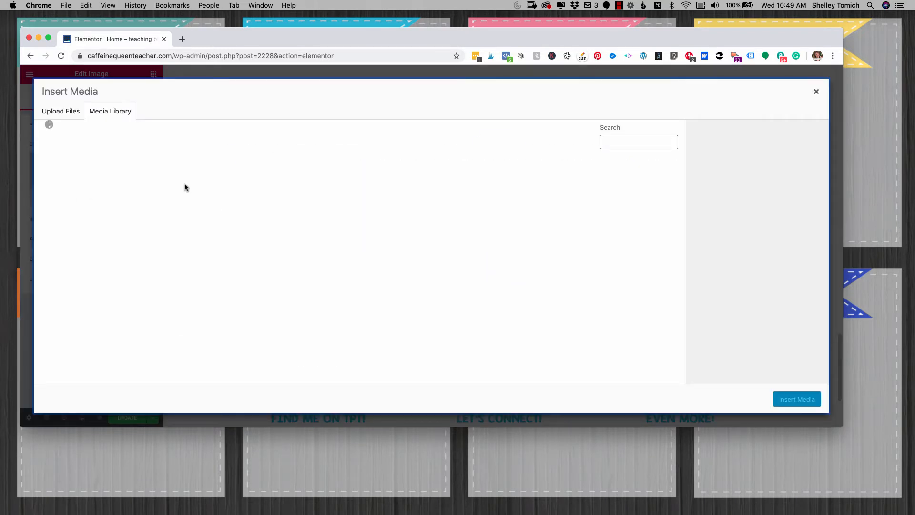
pyautogui.doubleClick(132, 179)
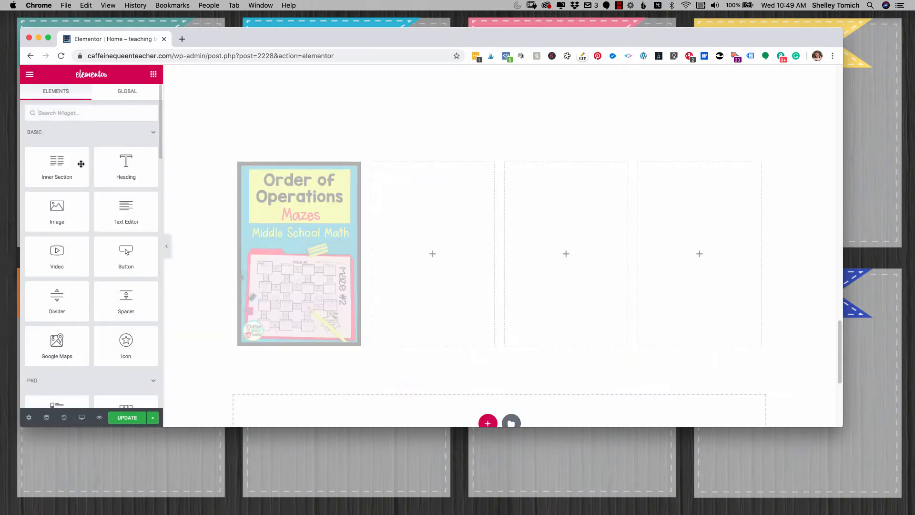
# Step: Add a Button widget to the inner section's second column and check its link and typography settings
pyautogui.moveTo(123, 239); pyautogui.dragTo(461, 248)
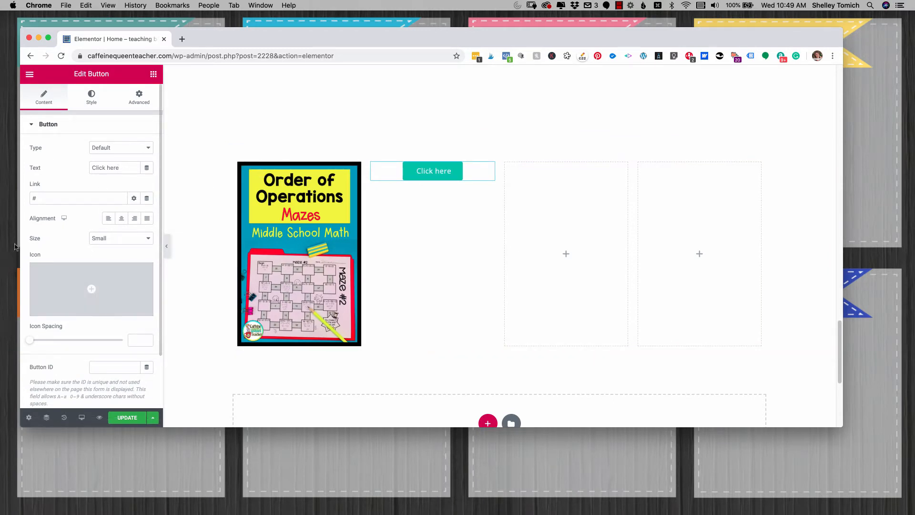
pyautogui.click(47, 194)
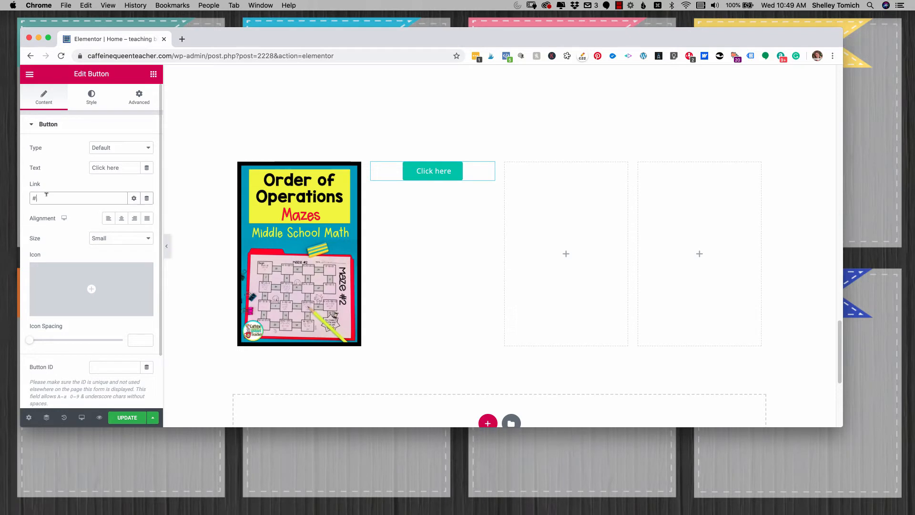
pyautogui.click(101, 101)
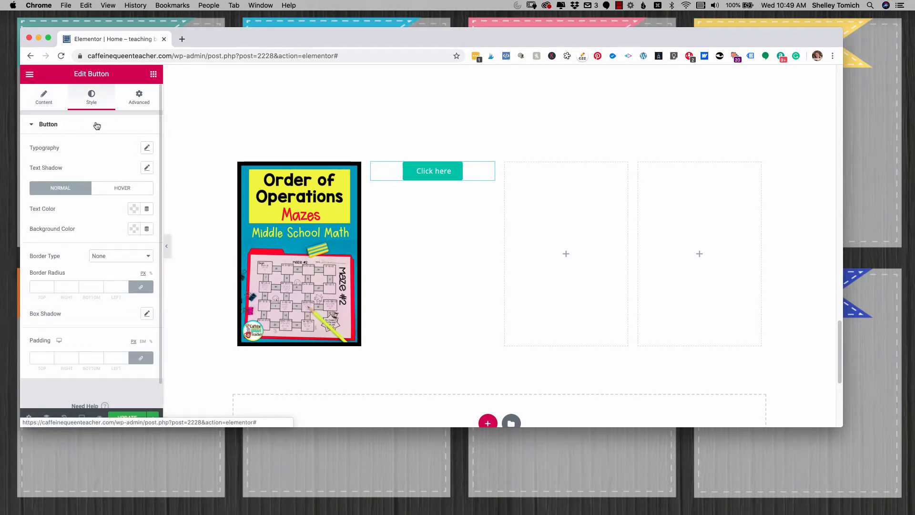
pyautogui.click(147, 149)
pyautogui.click(104, 148)
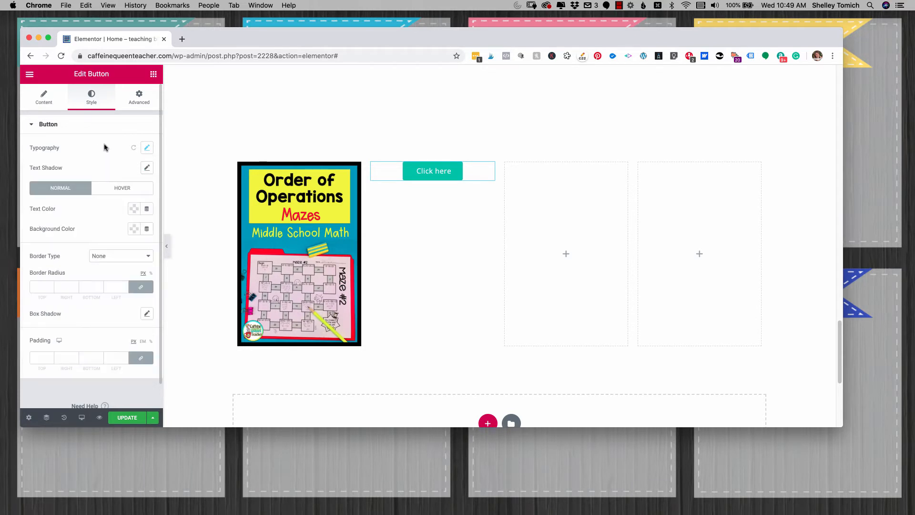
# Step: Set the button's background color to red #C84848 and its text color to white #FFFFFF
pyautogui.click(133, 227)
pyautogui.click(154, 283)
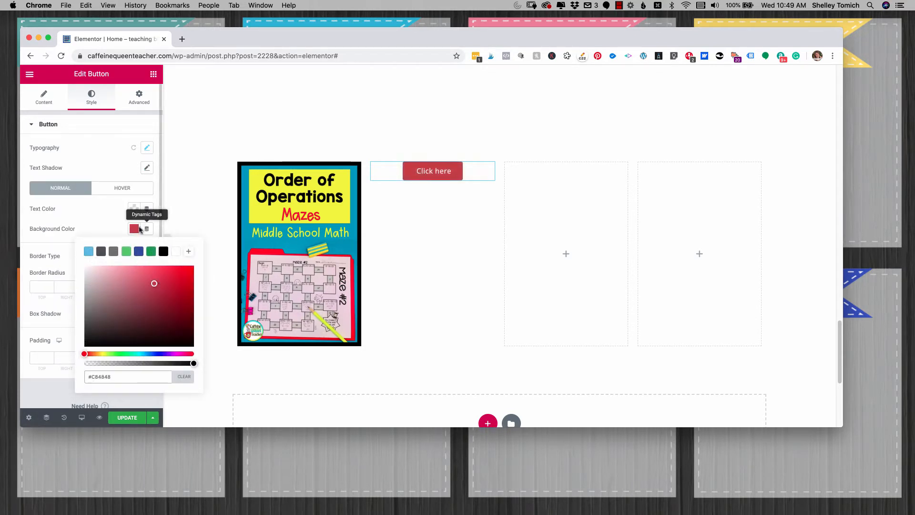
pyautogui.click(134, 208)
pyautogui.click(114, 168)
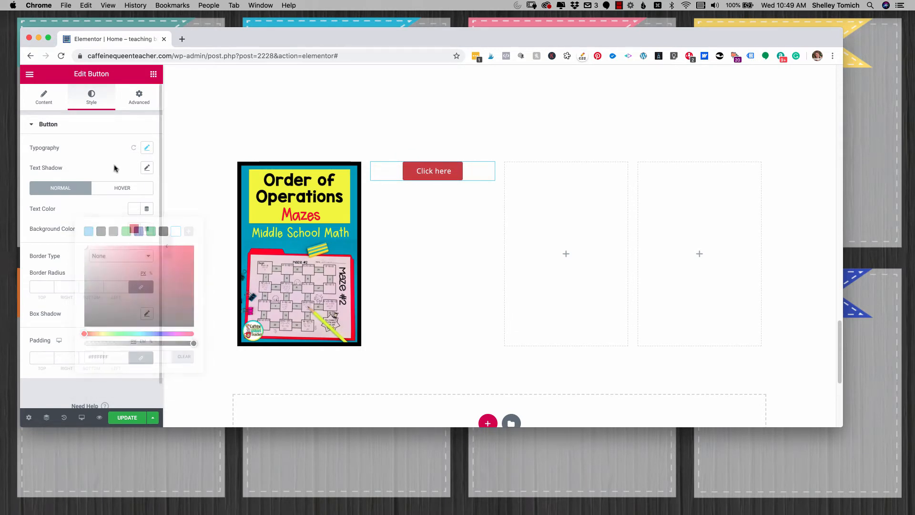
pyautogui.click(44, 97)
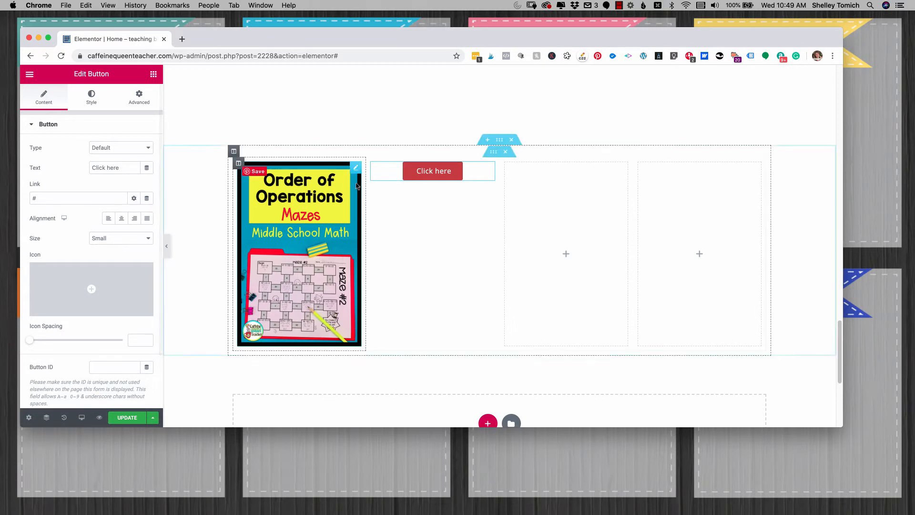
pyautogui.moveTo(78, 197); pyautogui.dragTo(25, 188)
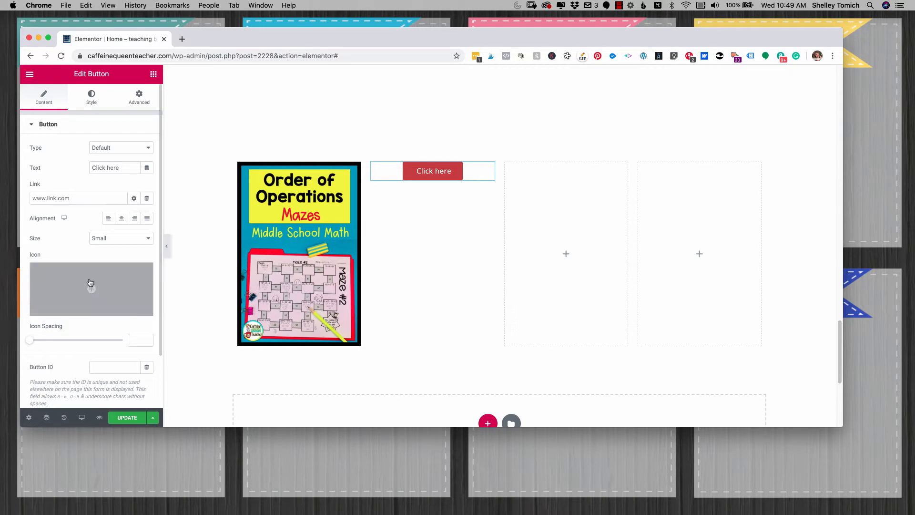
pyautogui.moveTo(95, 296)
pyautogui.click(69, 310)
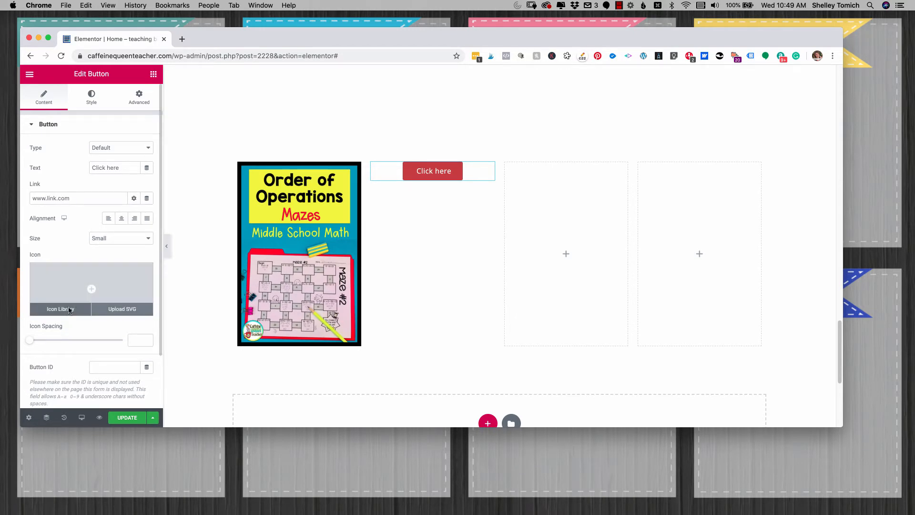
pyautogui.click(358, 231)
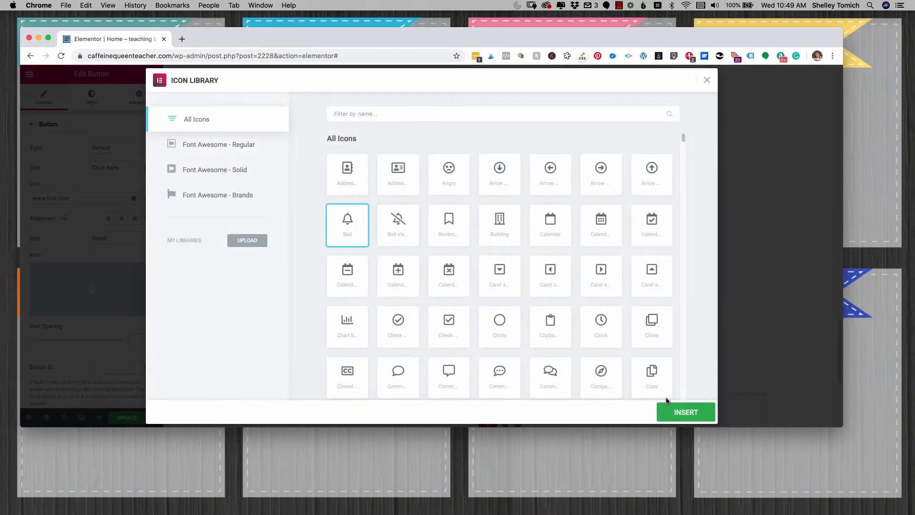
pyautogui.click(701, 410)
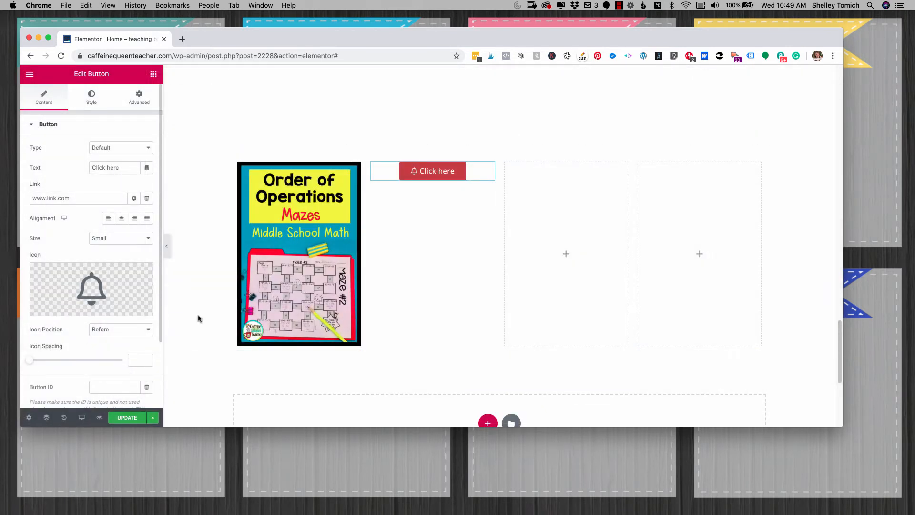
pyautogui.click(153, 74)
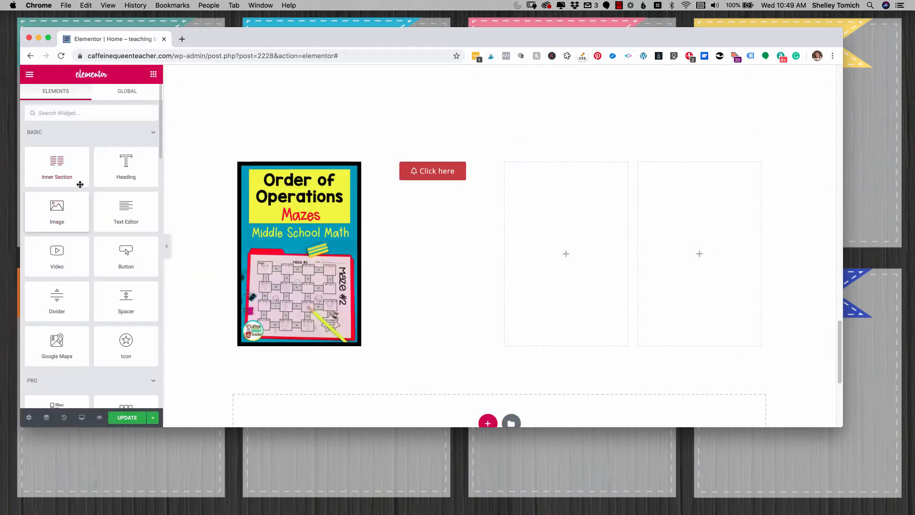
# Step: Add a Heading widget and a Text Editor widget beneath it in the inner section's third column, and browse the other available widgets
pyautogui.moveTo(119, 171); pyautogui.dragTo(527, 236)
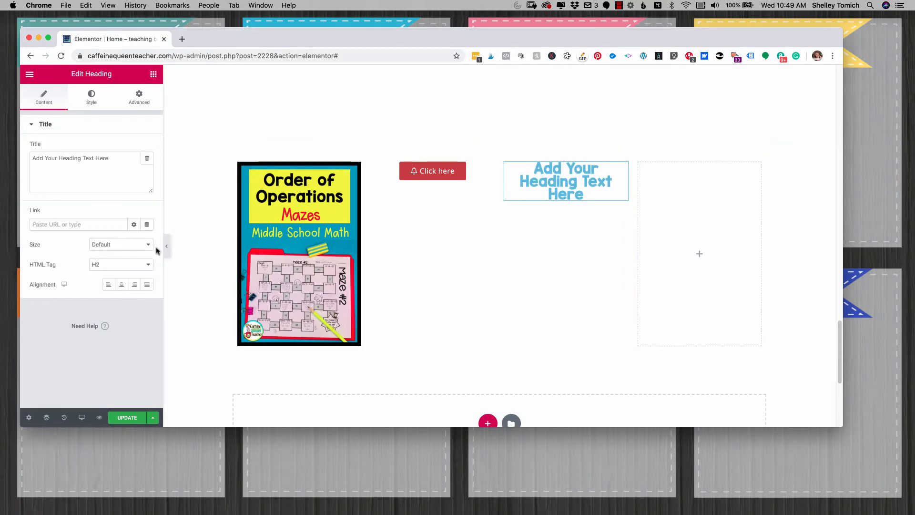
pyautogui.click(153, 74)
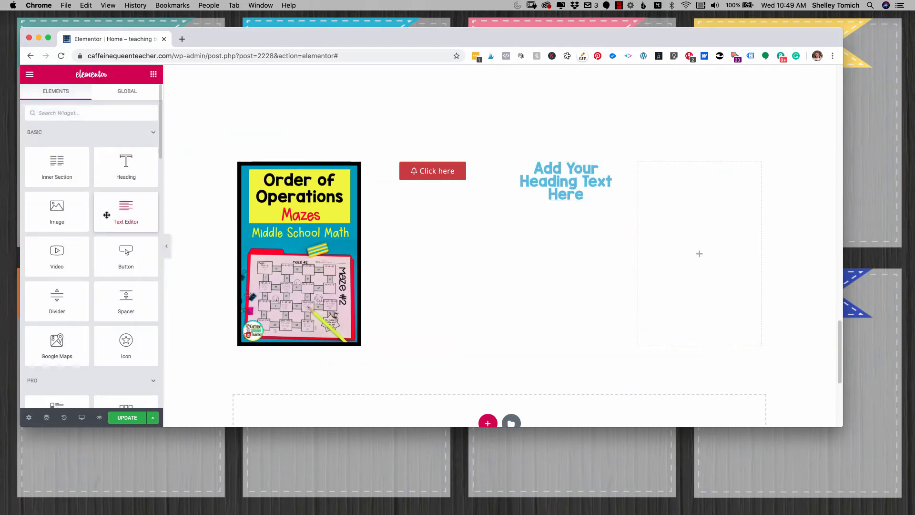
pyautogui.moveTo(127, 210); pyautogui.dragTo(533, 200)
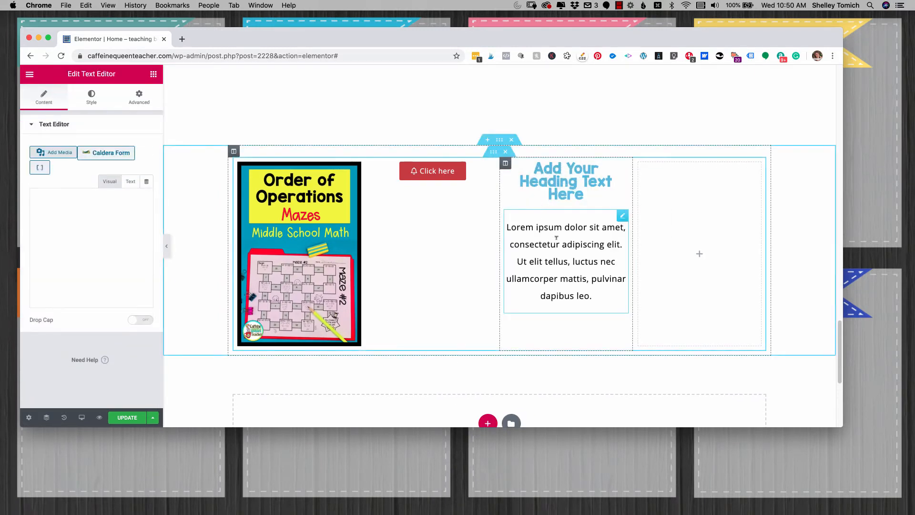
pyautogui.click(153, 75)
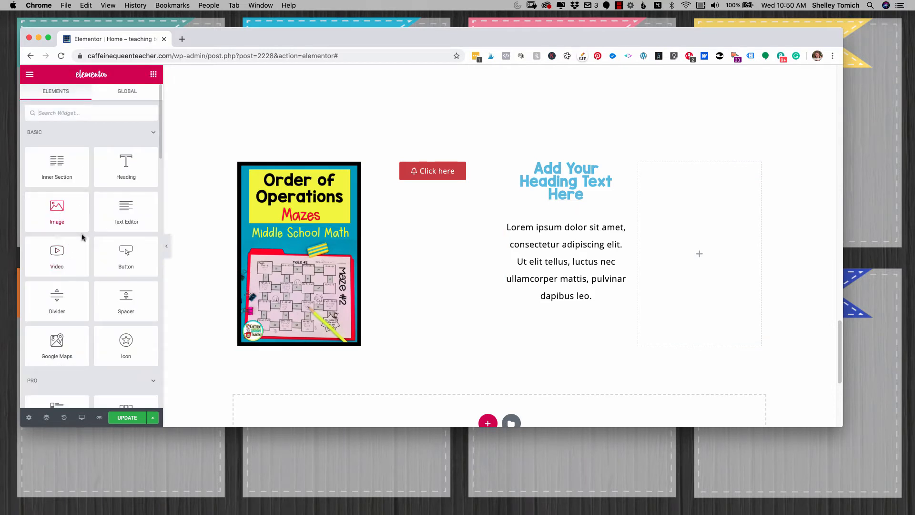
pyautogui.scroll(-5, 81, 237)
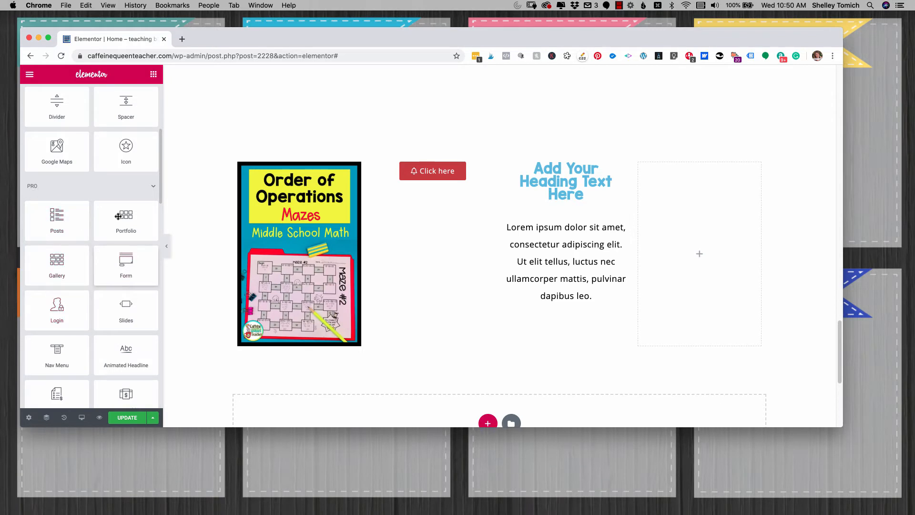
pyautogui.scroll(5, 119, 205)
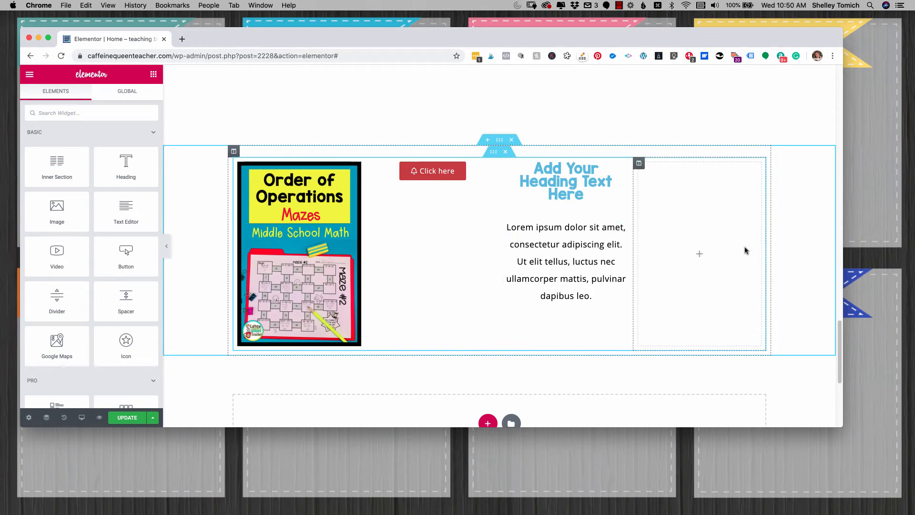
# Step: Preview the home page in a new tab and examine how the new section looks above the footer
pyautogui.click(98, 418)
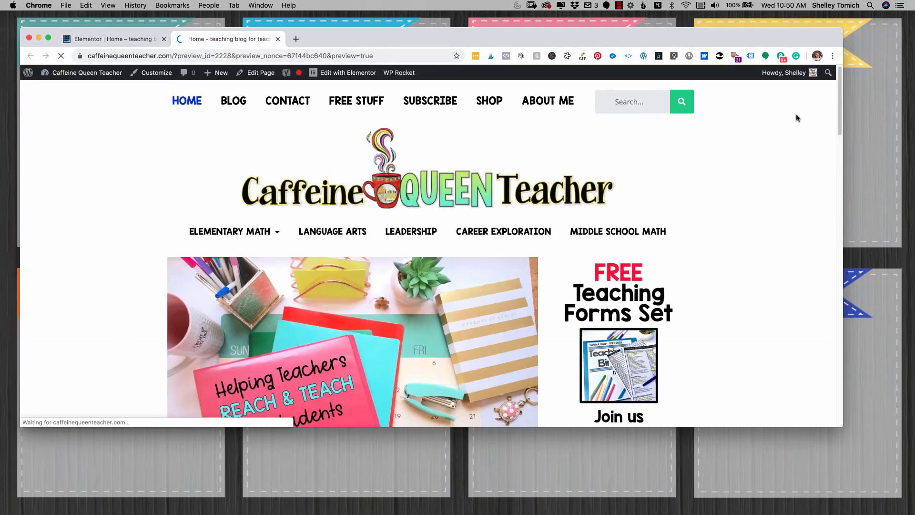
pyautogui.moveTo(839, 103); pyautogui.dragTo(835, 287)
pyautogui.scroll(-5, 835, 288)
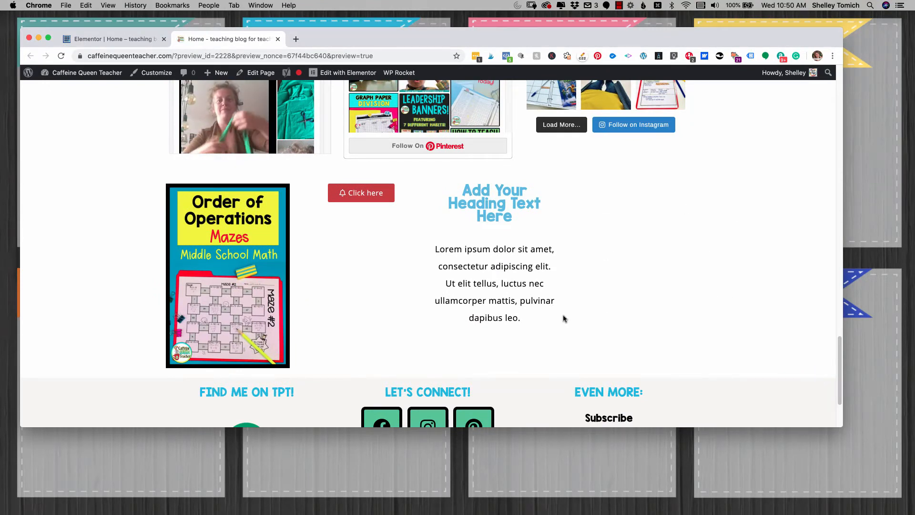
# Step: Return to the editor, duplicate the whole section with the mazes image and open the copied button's settings
pyautogui.click(106, 40)
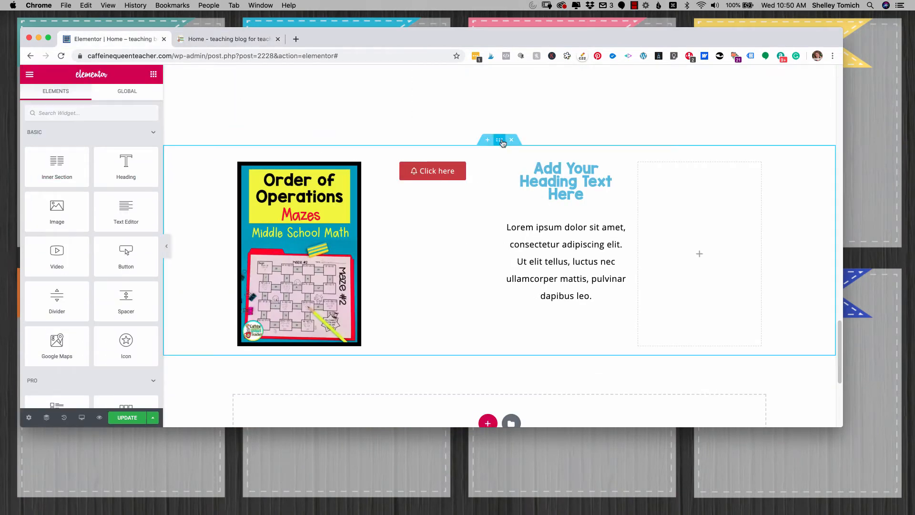
pyautogui.rightClick(500, 142)
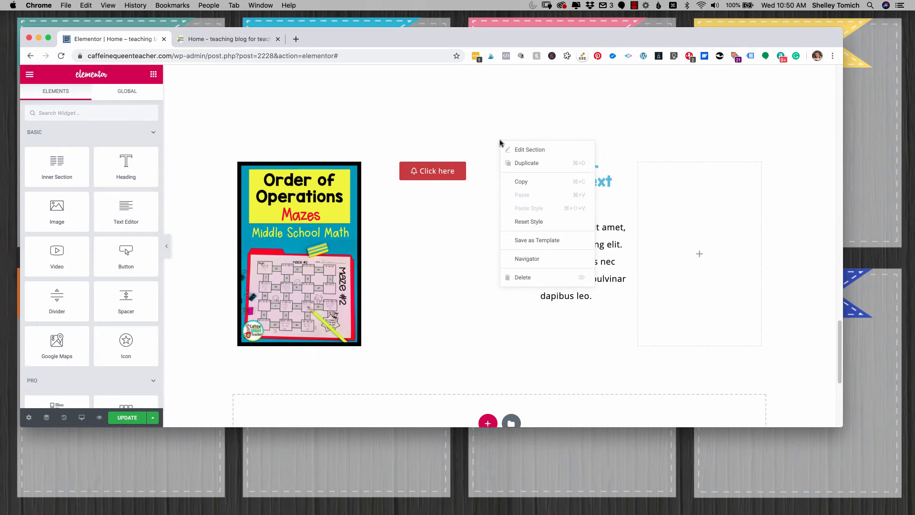
pyautogui.click(517, 165)
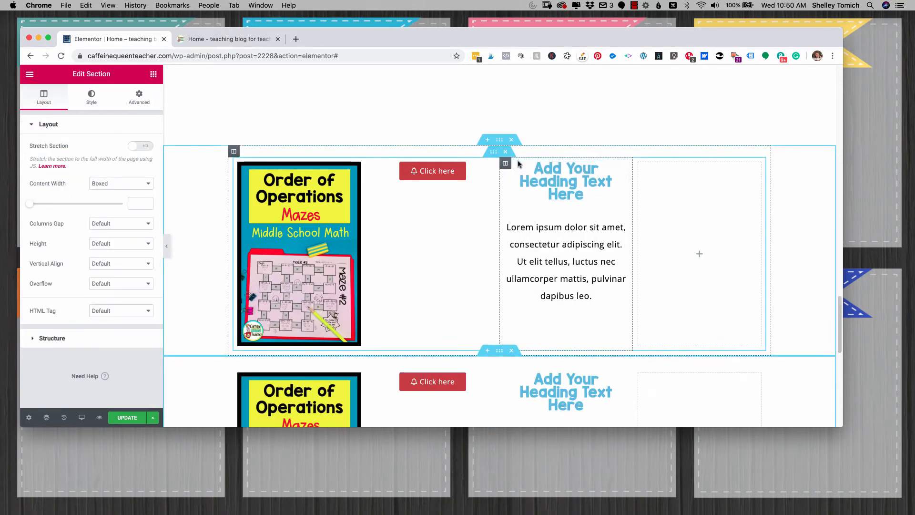
pyautogui.click(447, 387)
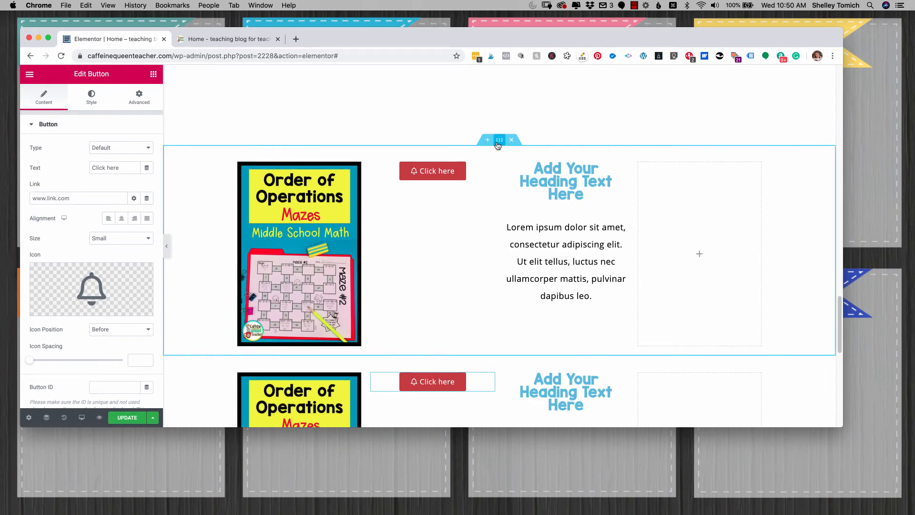
# Step: Delete both the original mazes section and its duplicate
pyautogui.click(514, 140)
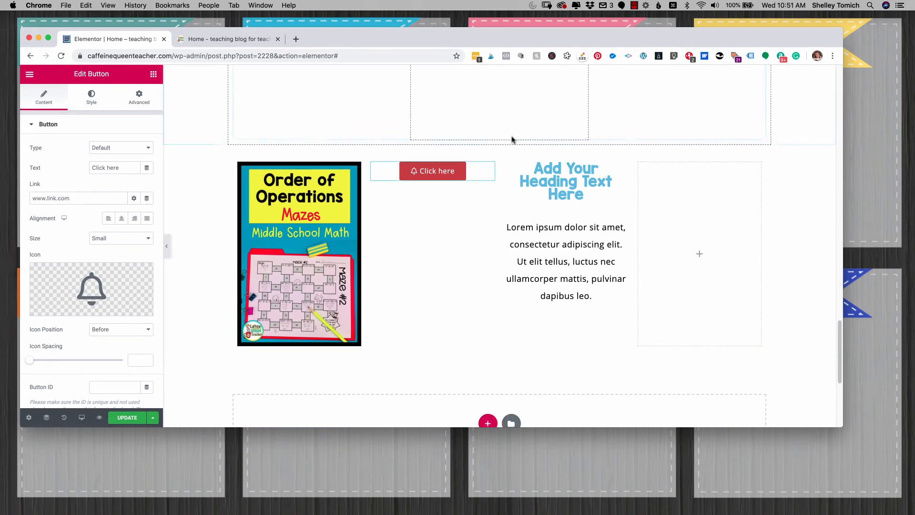
pyautogui.click(514, 140)
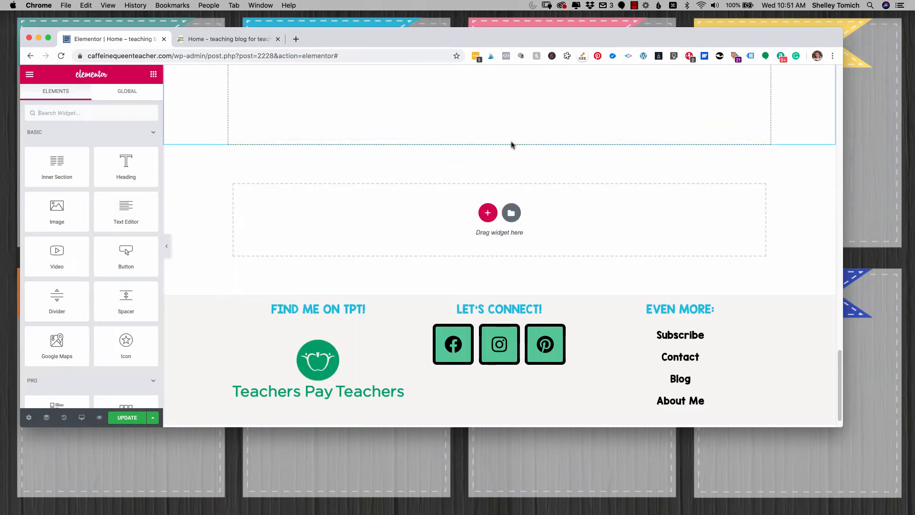
# Step: Open the settings of the large "Reach & Teach" banner image near the page top and check its link options
pyautogui.scroll(10, 472, 168)
pyautogui.scroll(15, 473, 170)
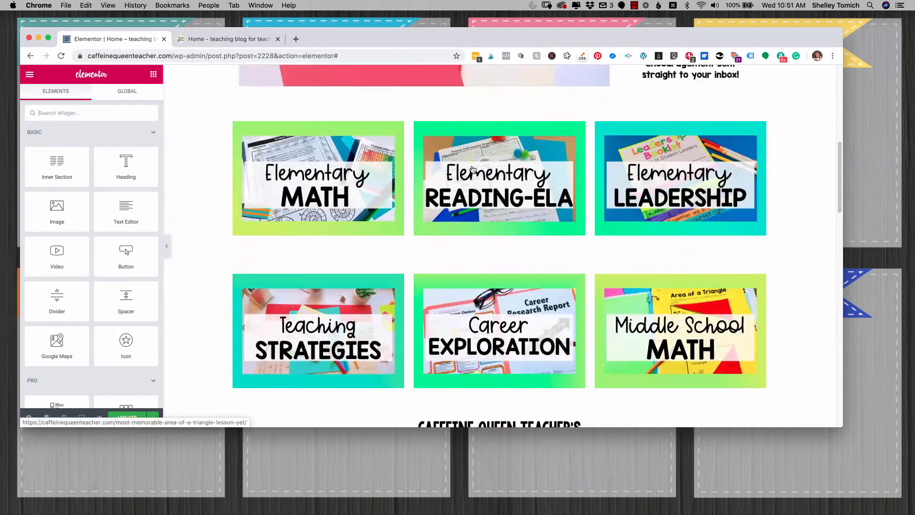
pyautogui.scroll(-1, 361, 261)
pyautogui.scroll(-1, 360, 261)
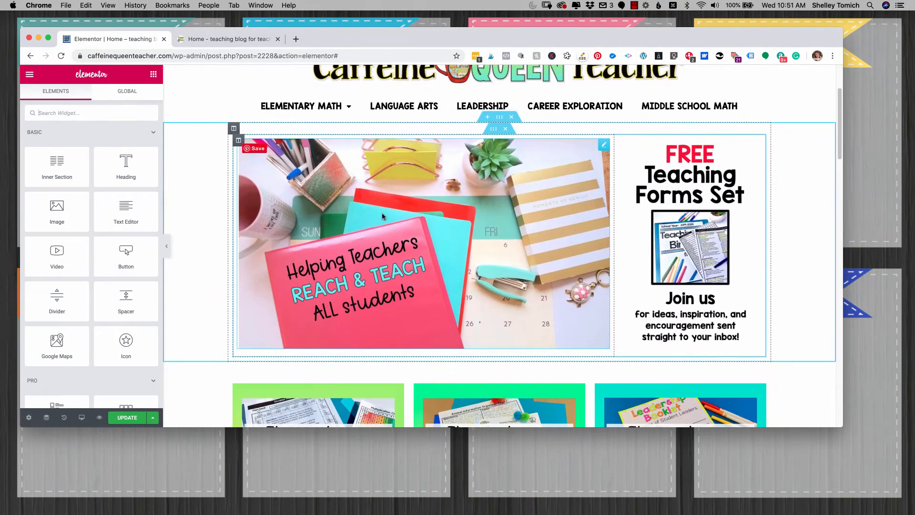
pyautogui.click(370, 165)
pyautogui.moveTo(101, 171)
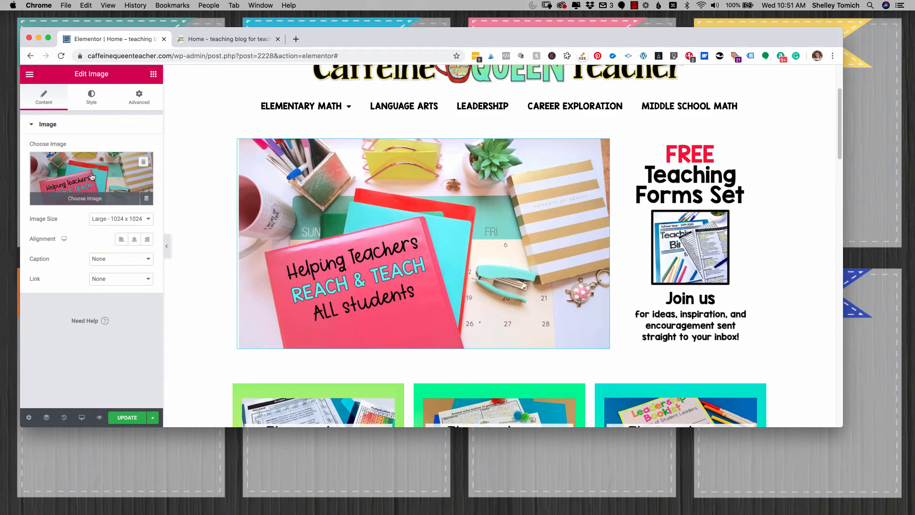
pyautogui.click(107, 278)
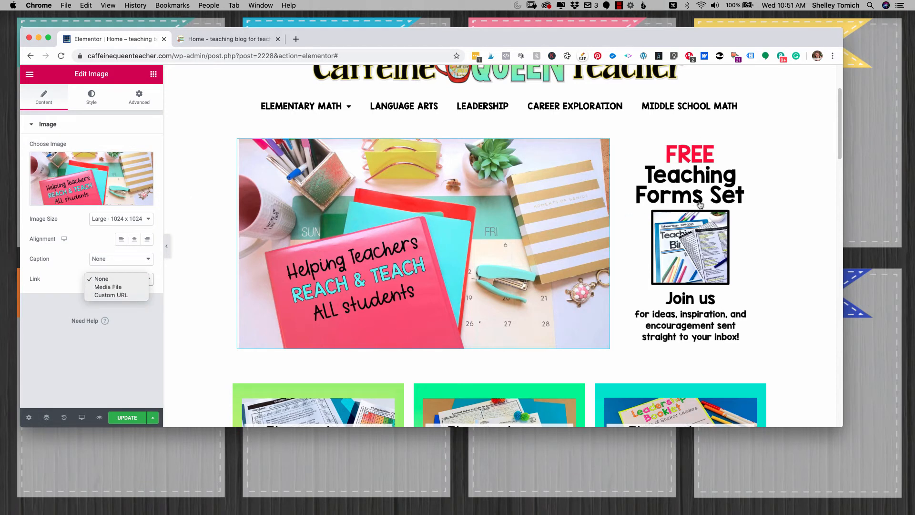
# Step: Open the Free Teaching Forms Set image's settings and check its custom link URL
pyautogui.click(695, 184)
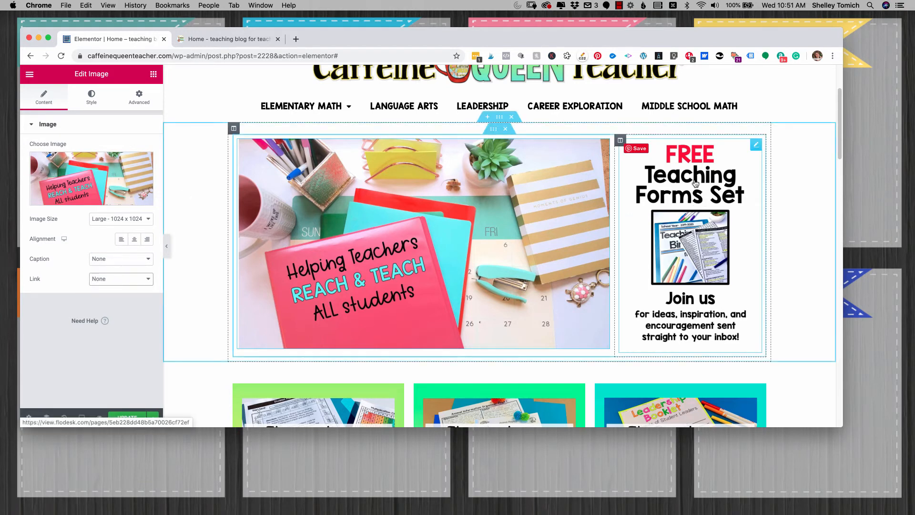
pyautogui.click(756, 145)
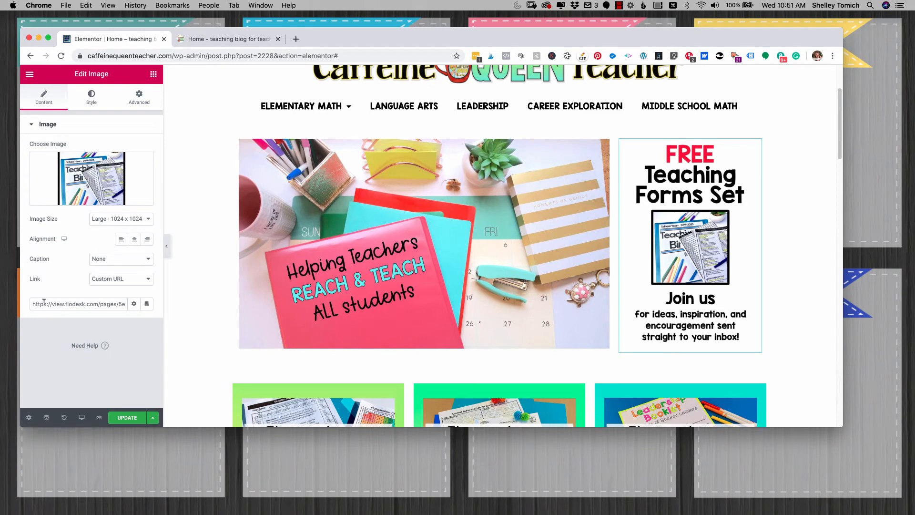
pyautogui.click(97, 304)
# Step: Open the Elementary Math image's settings and review its picture and custom link
pyautogui.scroll(-3, 386, 234)
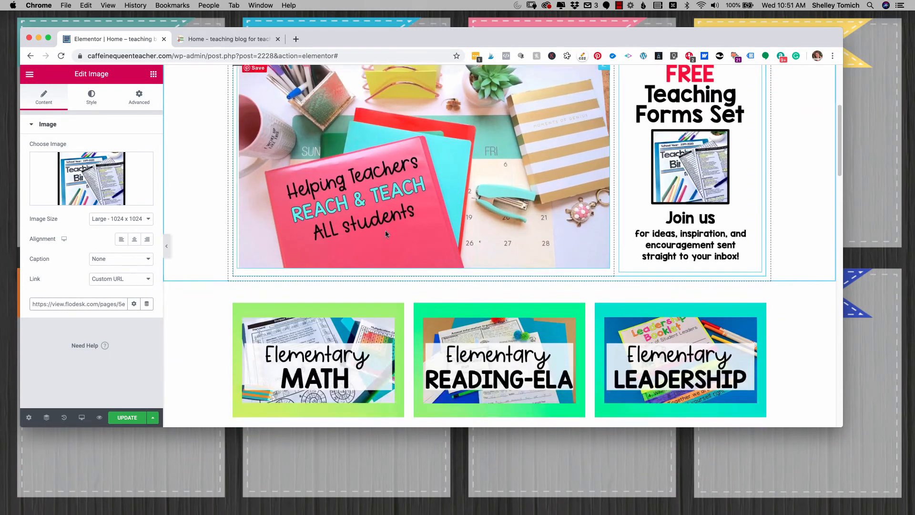
pyautogui.scroll(-5, 386, 234)
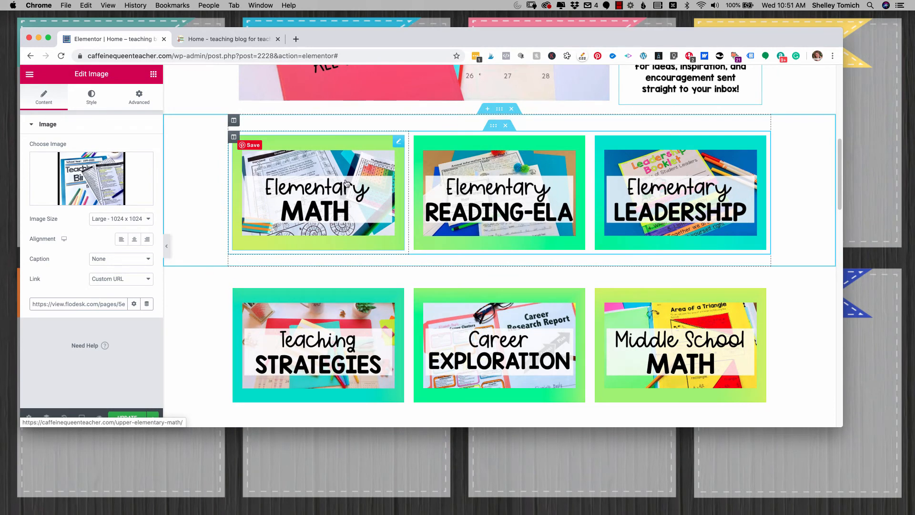
pyautogui.click(396, 142)
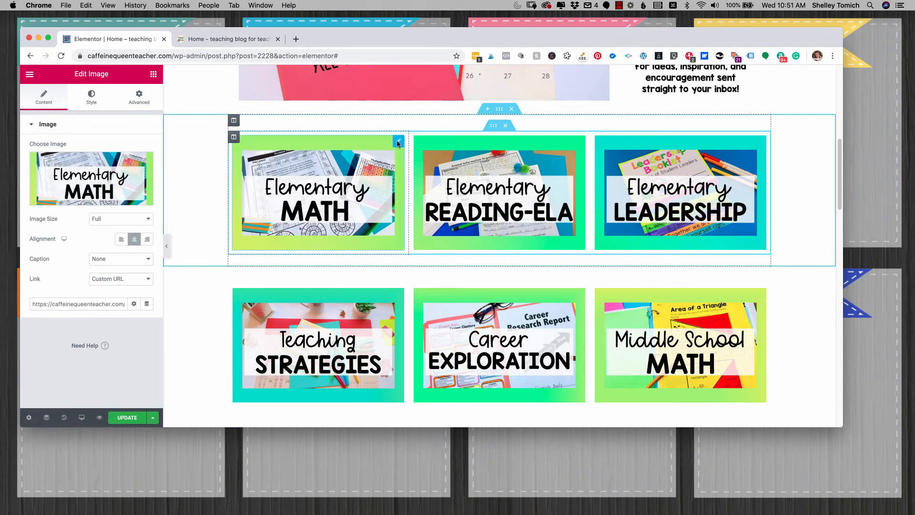
pyautogui.moveTo(97, 189)
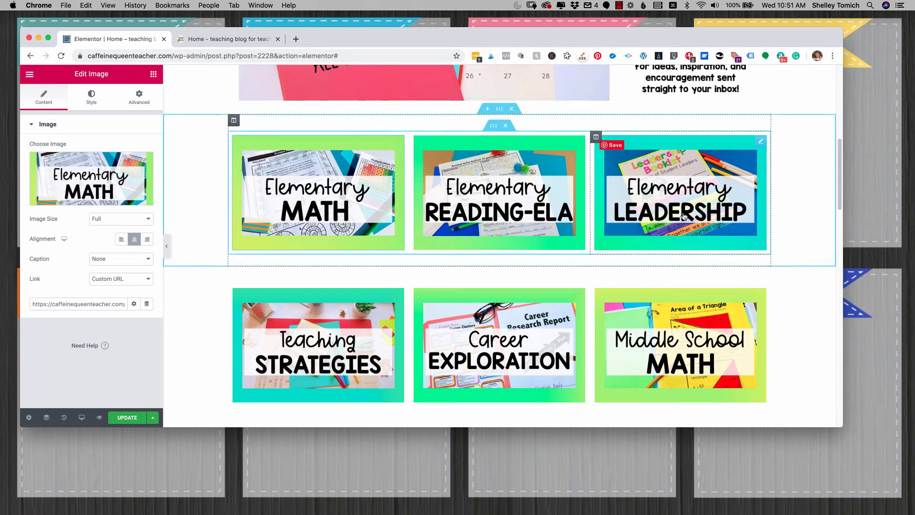
# Step: Open the "Caffeine Queen Teacher's Blog Articles" text block's settings and check its content
pyautogui.scroll(-3, 524, 263)
pyautogui.scroll(-2, 524, 262)
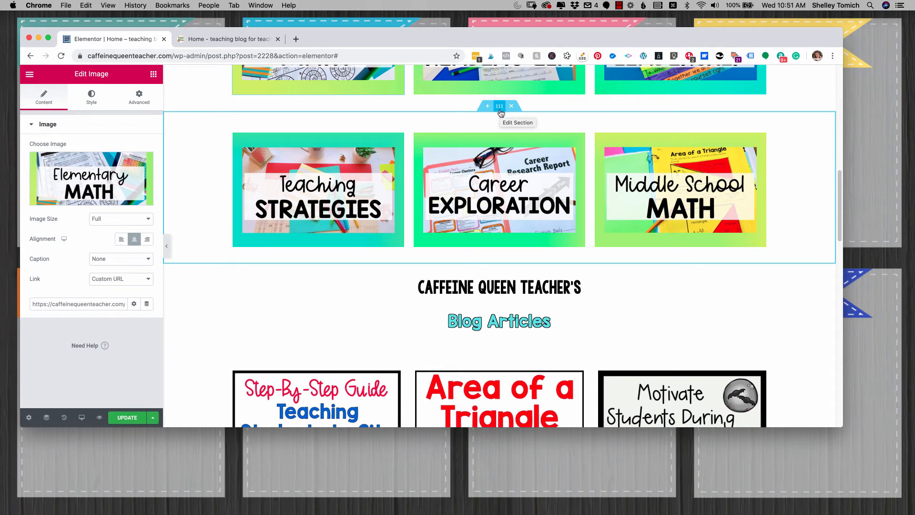
pyautogui.moveTo(499, 107); pyautogui.dragTo(500, 126)
pyautogui.scroll(-3, 476, 147)
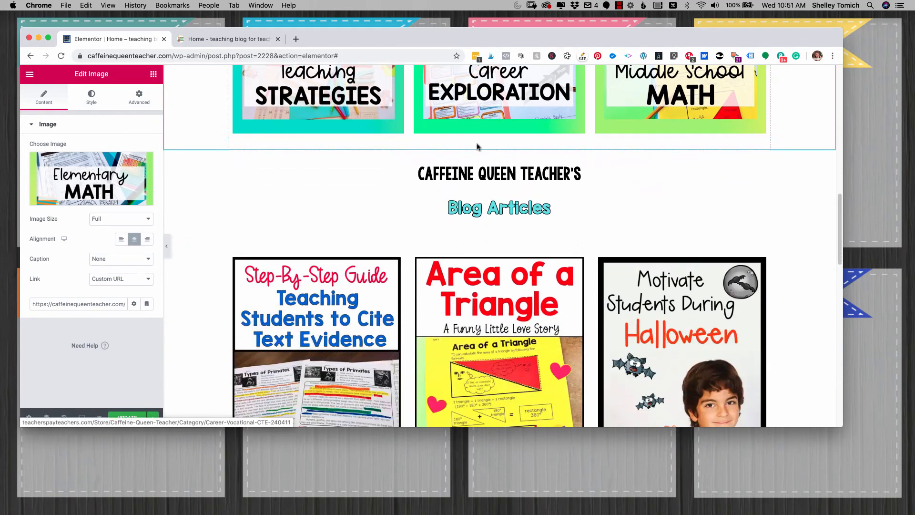
pyautogui.click(493, 175)
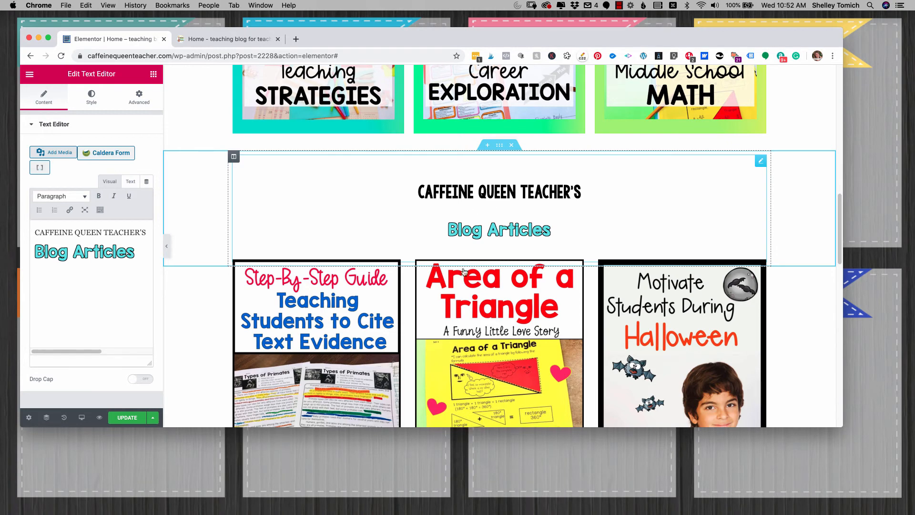
# Step: Try 4 columns in the Posts widget below the Blog Articles heading and return it to 3 columns
pyautogui.scroll(-3, 463, 270)
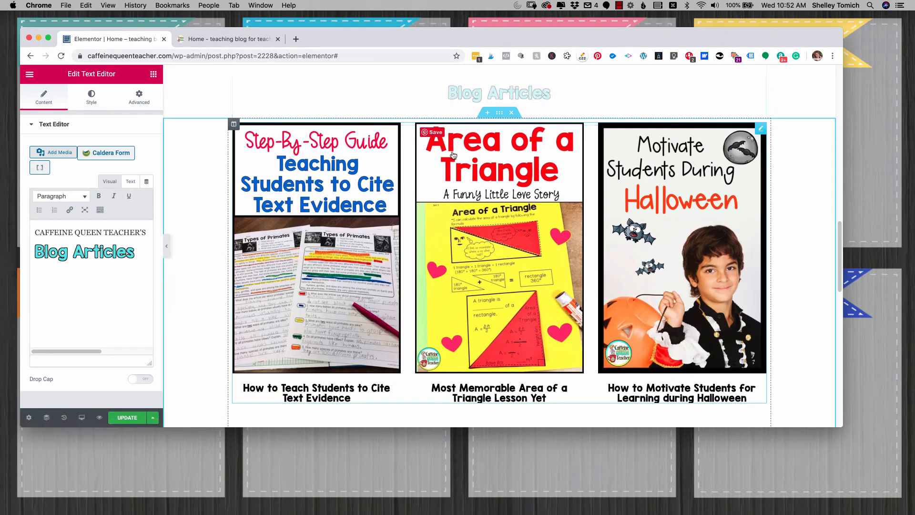
pyautogui.scroll(-1, 453, 155)
pyautogui.click(513, 146)
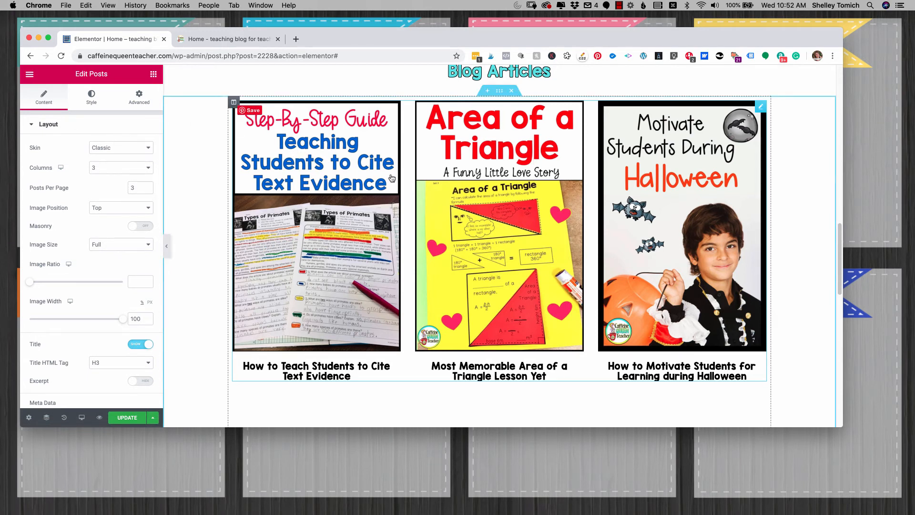
pyautogui.click(102, 167)
pyautogui.click(102, 177)
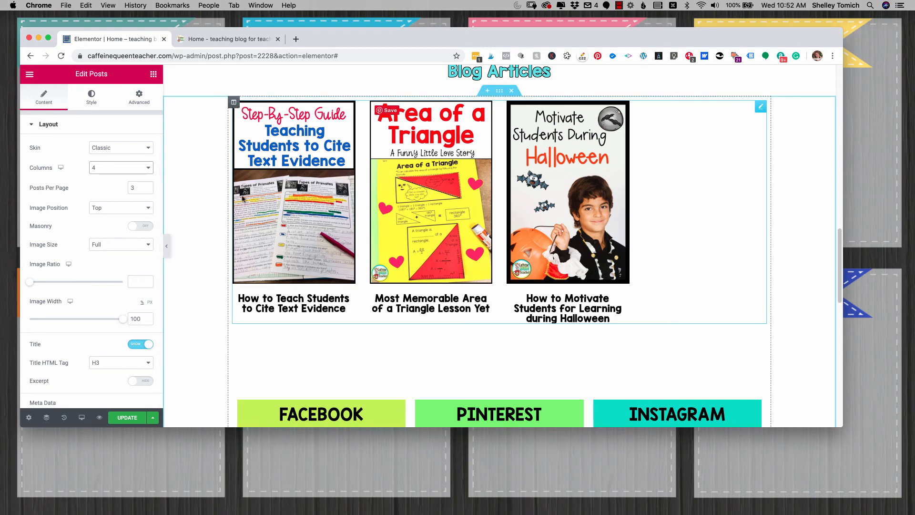
pyautogui.click(147, 189)
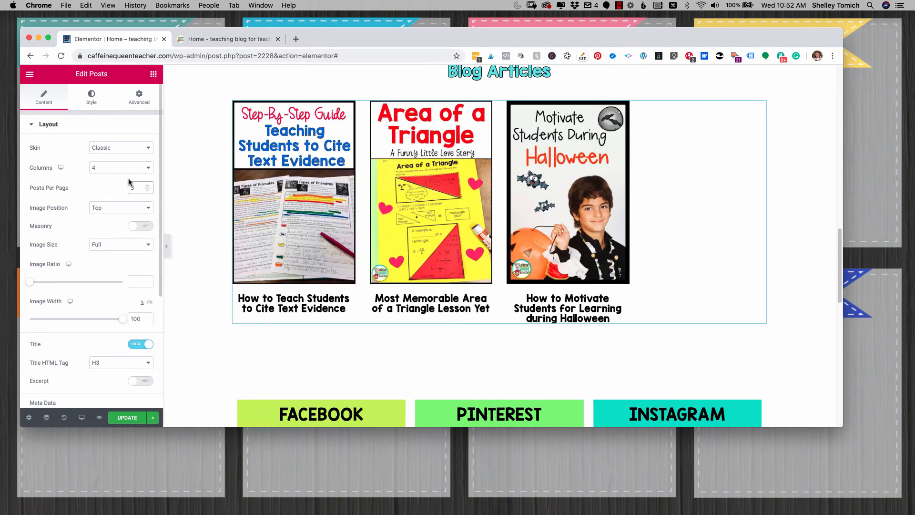
pyautogui.click(117, 167)
pyautogui.click(112, 160)
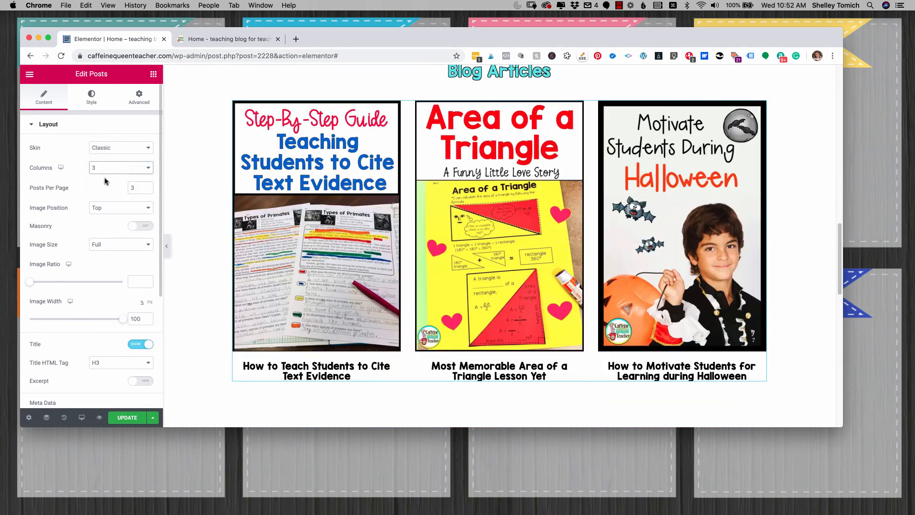
# Step: Open the Posts widget's query settings and examine which source, terms and order select the displayed posts
pyautogui.scroll(-7, 80, 225)
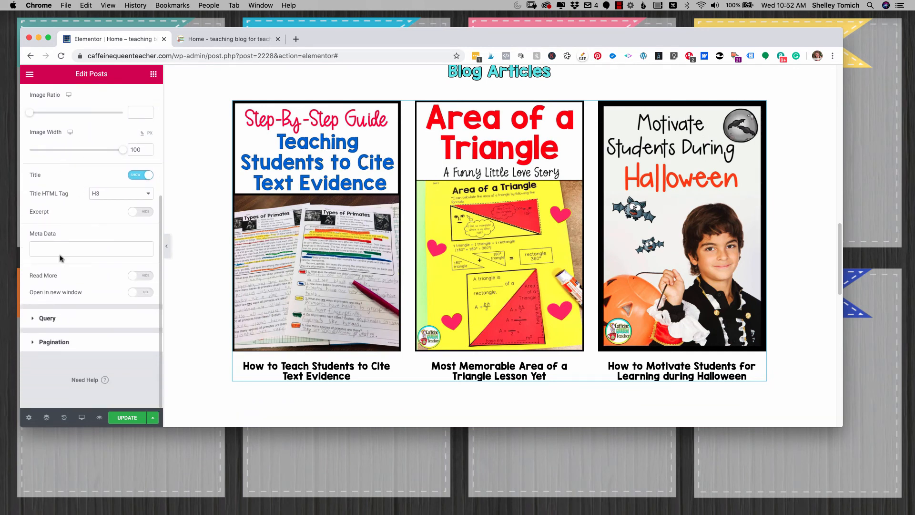
pyautogui.click(47, 318)
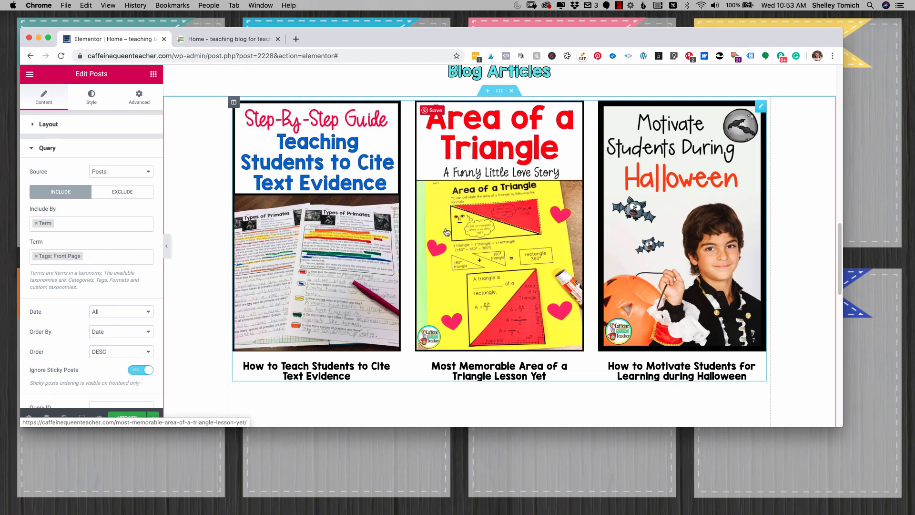
pyautogui.scroll(-10, 441, 231)
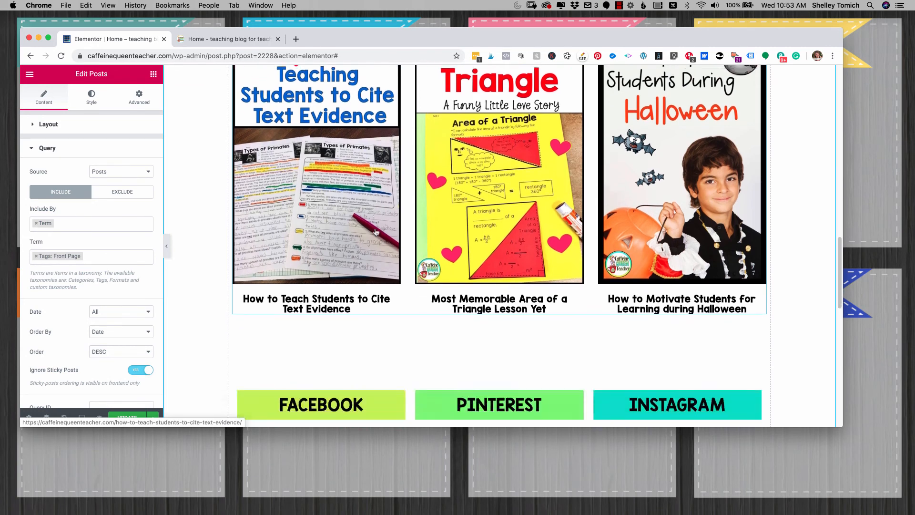
# Step: Open the Facebook heading's text settings and review its content, style and advanced background options
pyautogui.click(355, 141)
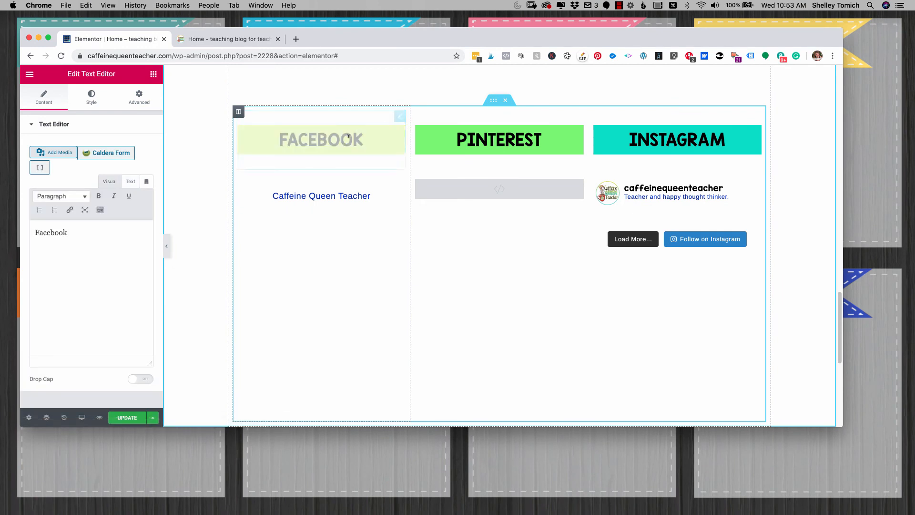
pyautogui.click(91, 97)
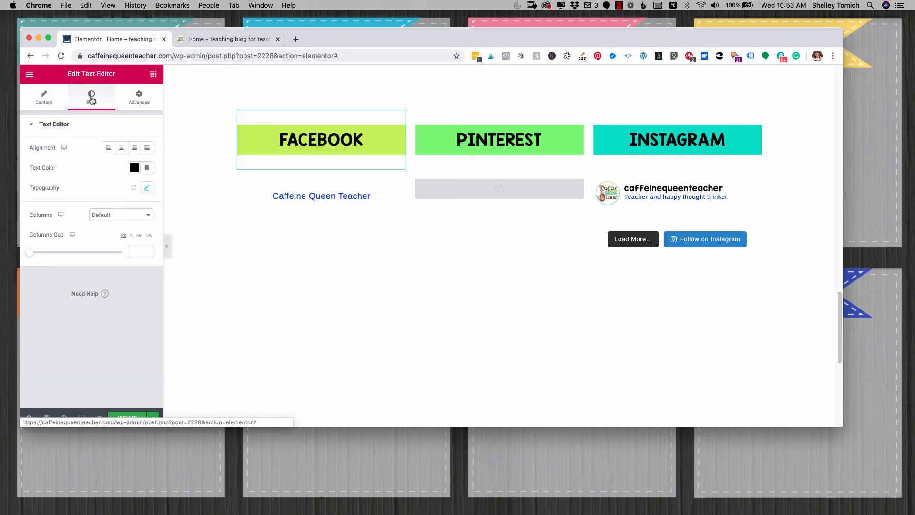
pyautogui.click(139, 97)
pyautogui.scroll(-5, 94, 282)
pyautogui.click(72, 244)
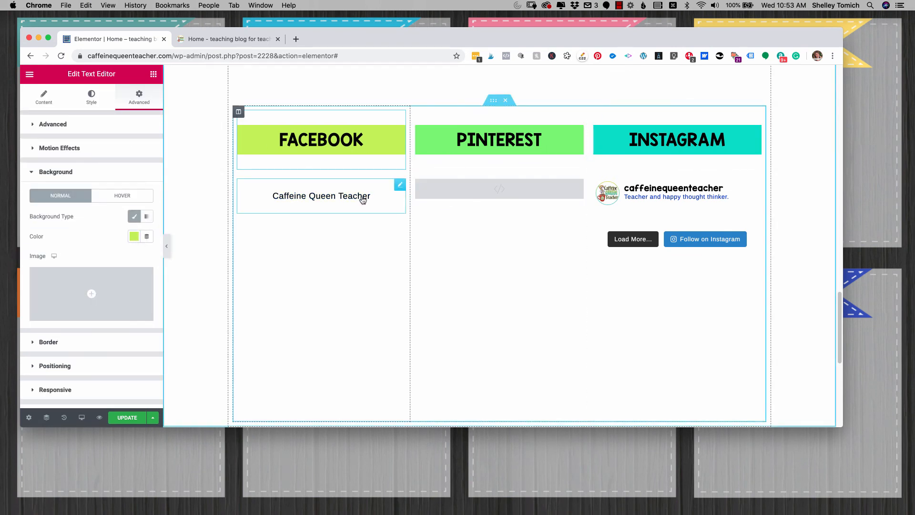
# Step: Inspect the embed code of the Facebook and Pinterest feeds and the shortcode of the Instagram feed
pyautogui.click(400, 186)
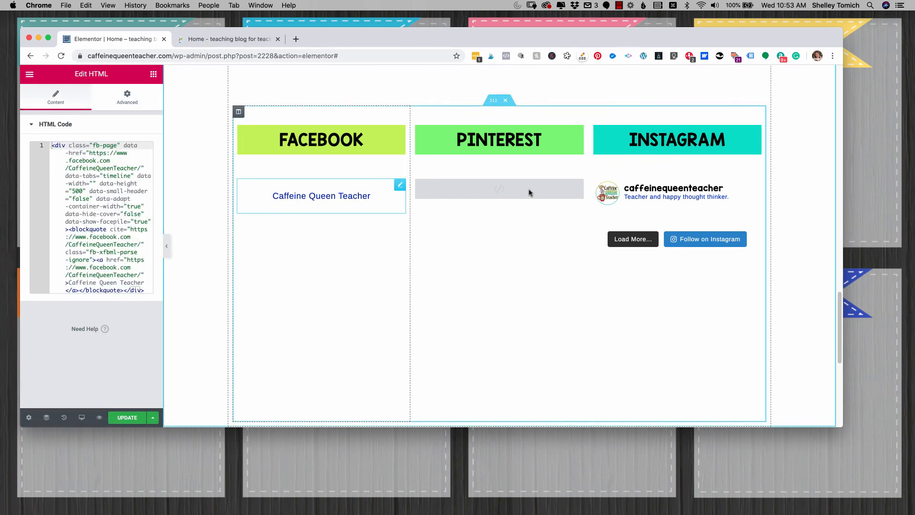
pyautogui.click(576, 187)
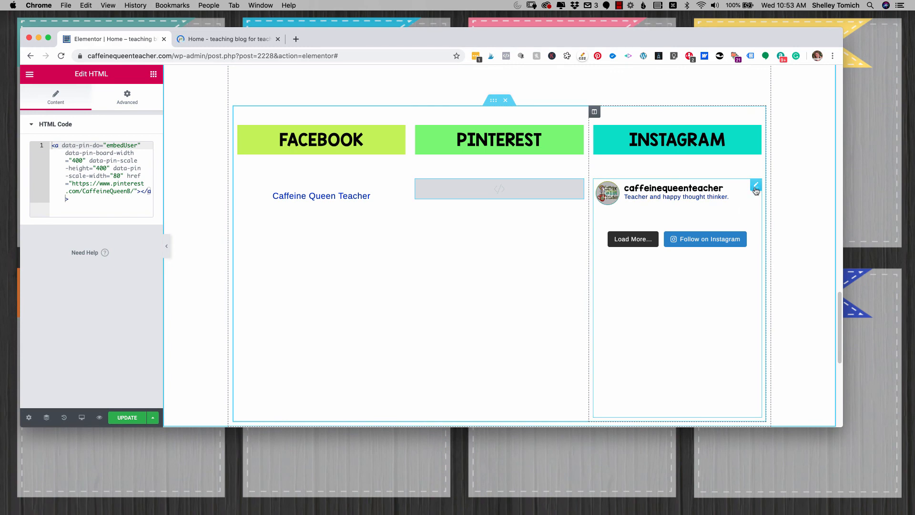
pyautogui.click(755, 187)
pyautogui.scroll(-5, 312, 257)
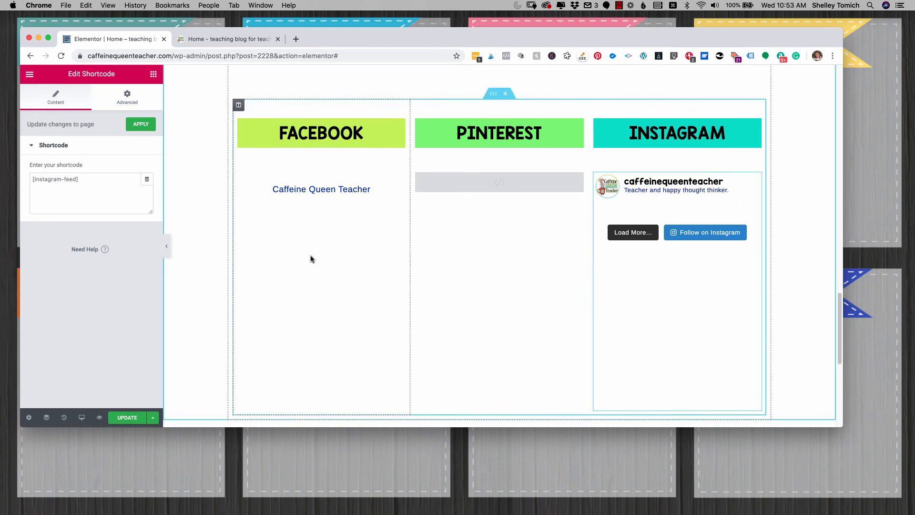
# Step: Return to the category images below the page's main banner and reopen the Elementary Math image's settings
pyautogui.scroll(10, 333, 191)
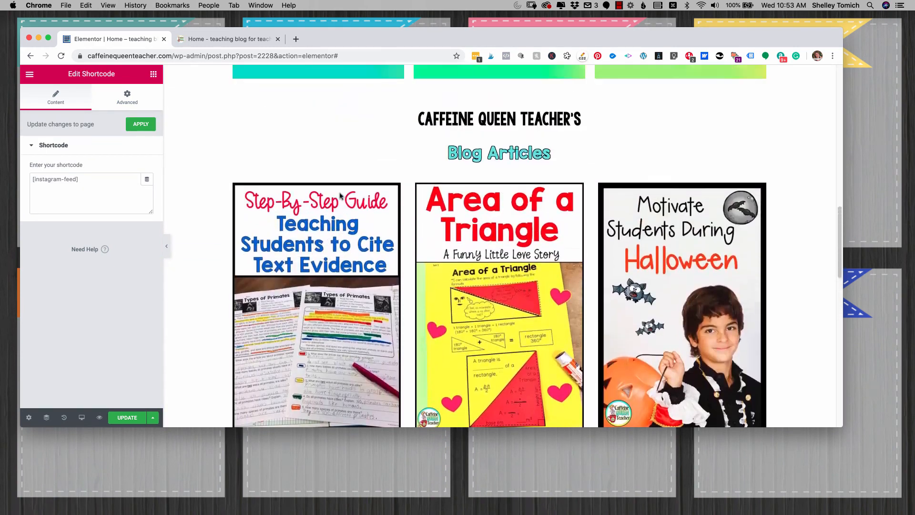
pyautogui.scroll(10, 340, 196)
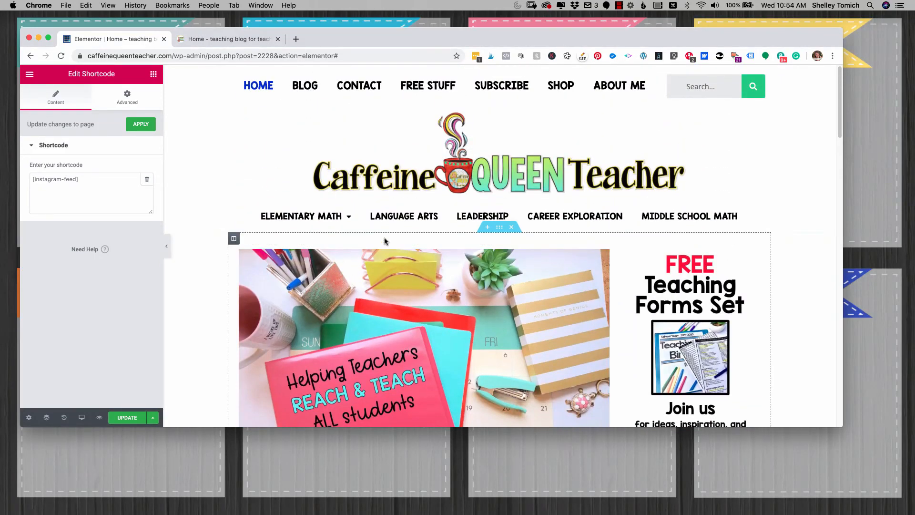
pyautogui.scroll(-4, 442, 265)
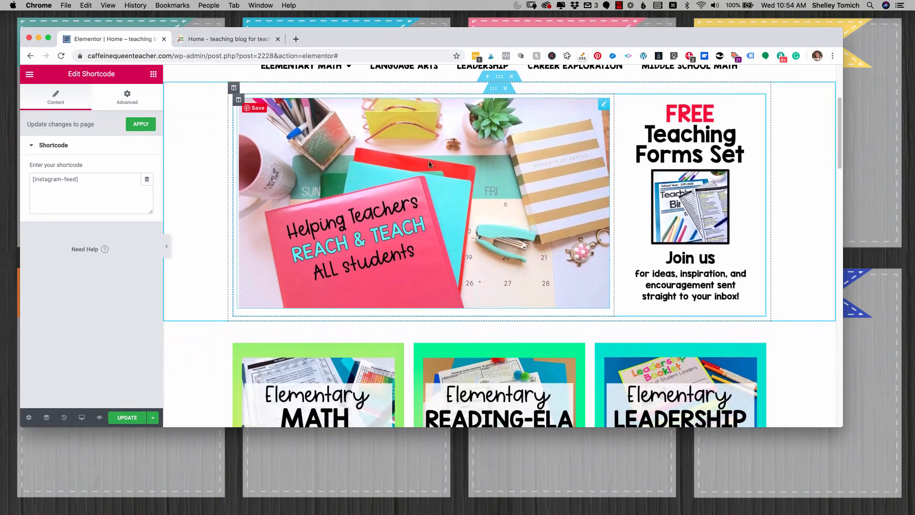
pyautogui.scroll(-2, 412, 176)
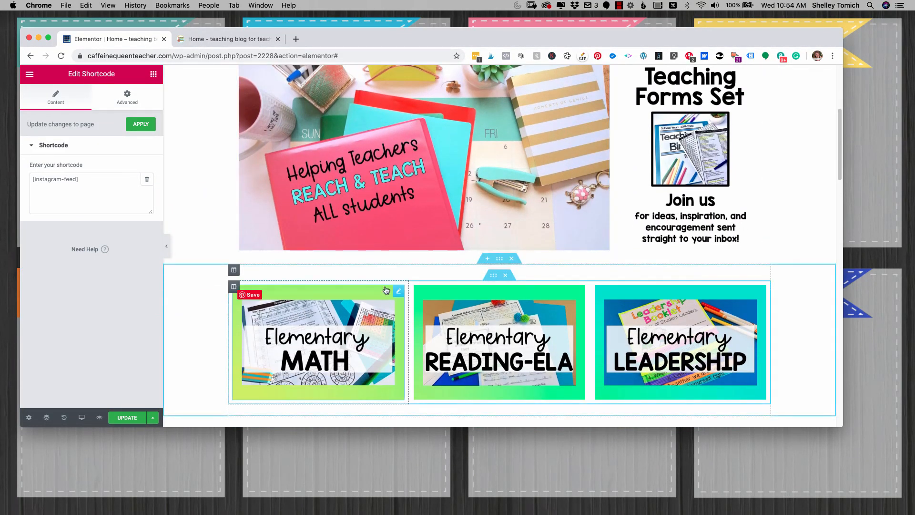
pyautogui.click(399, 292)
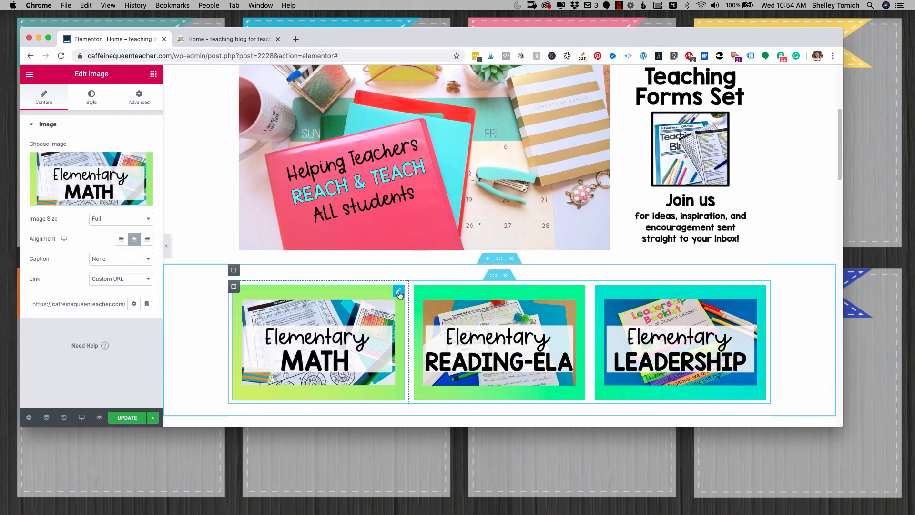